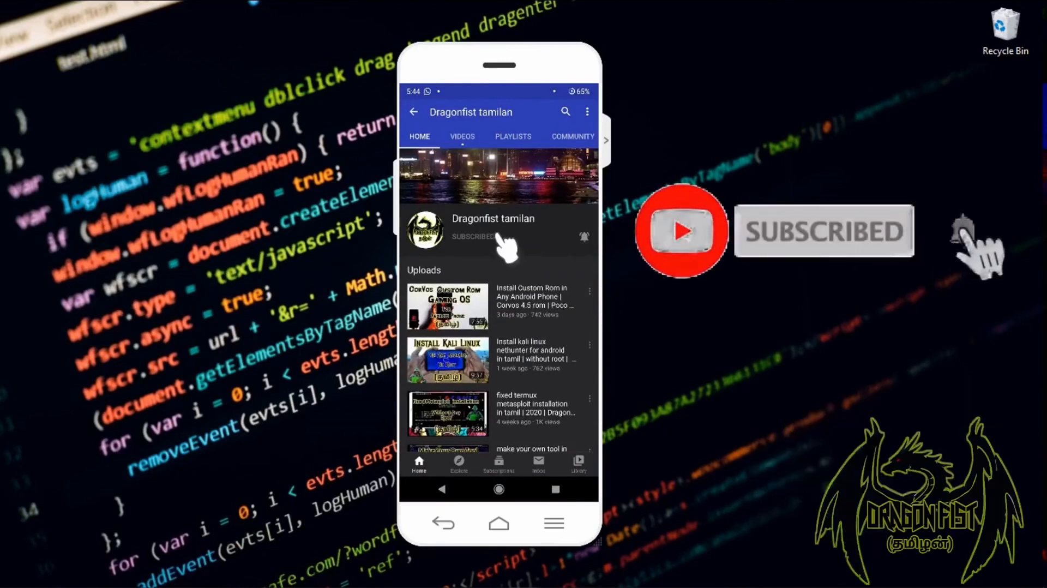
- Set the notifications of the Dragonfist tamilan channel to All
left_click(584, 236)
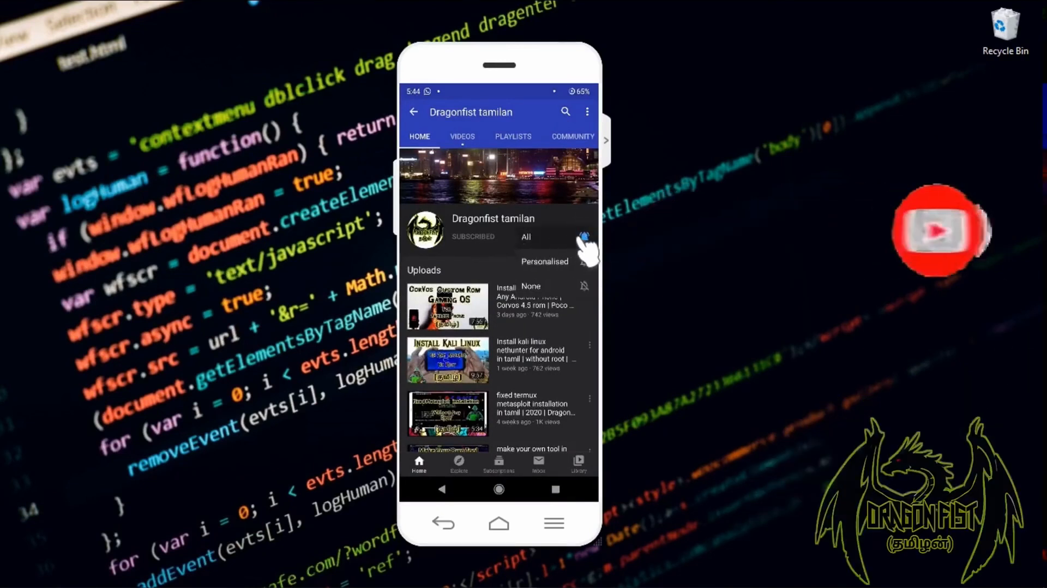
left_click(561, 238)
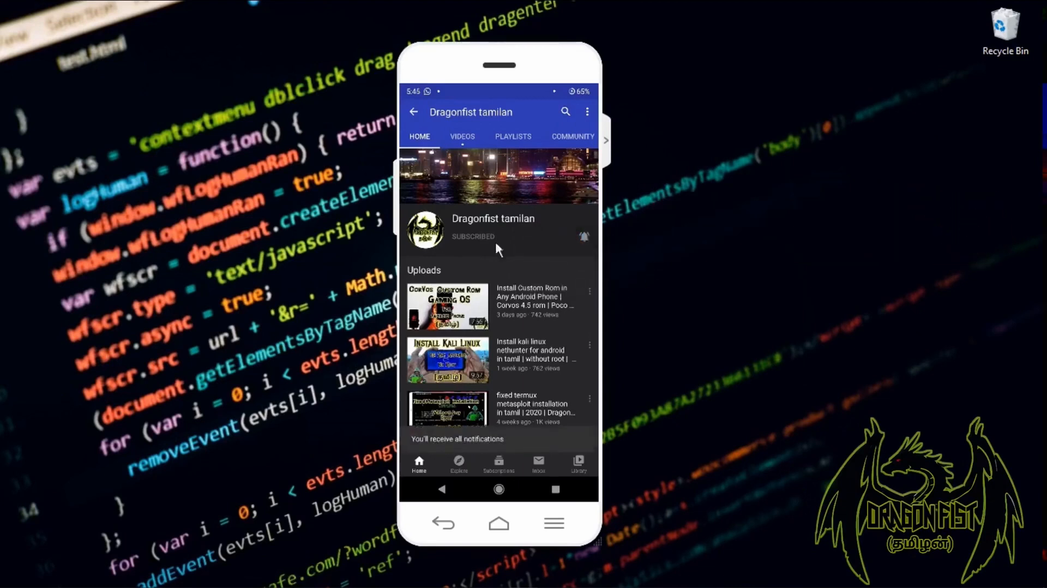
- Look through the channel's list of playlists
left_click(511, 136)
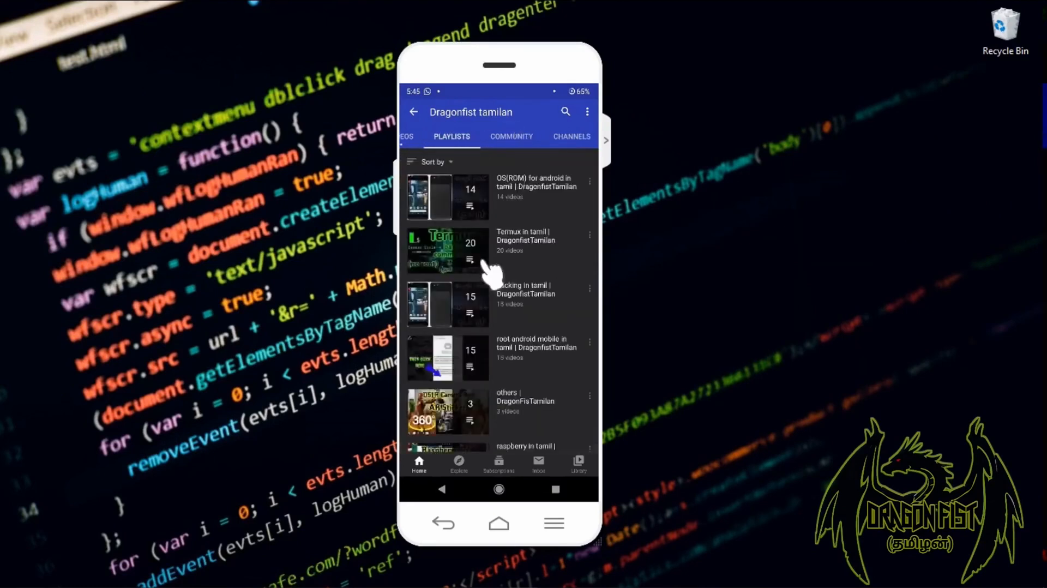
scroll(482, 262, "down", 10)
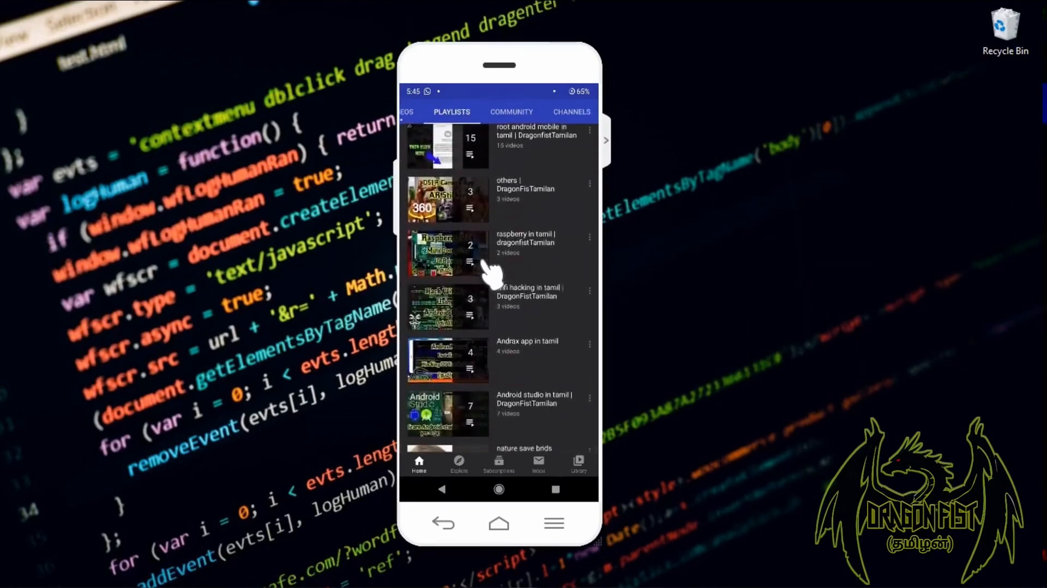
scroll(487, 268, "up", 10)
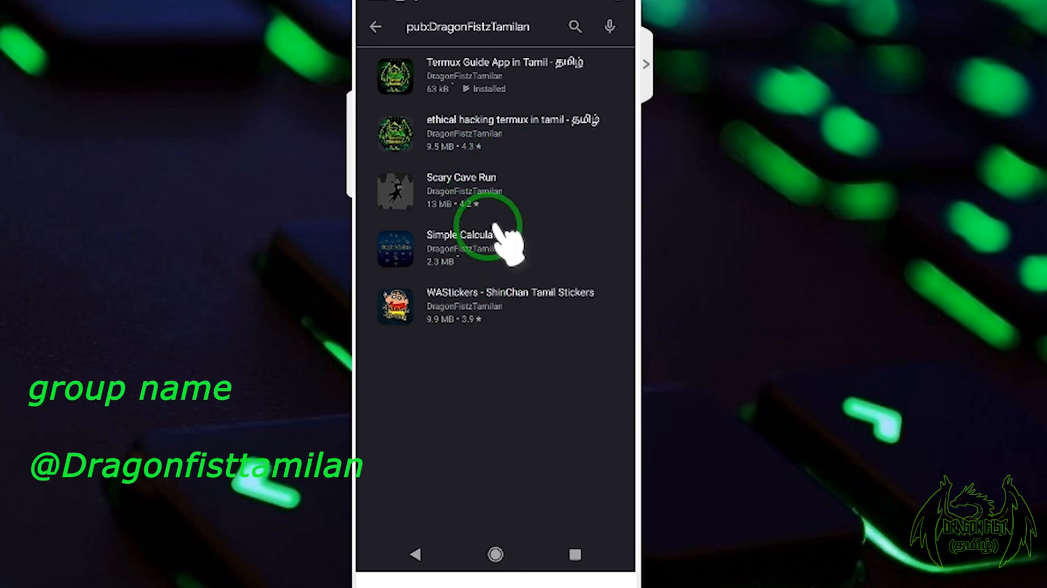
key("Home")
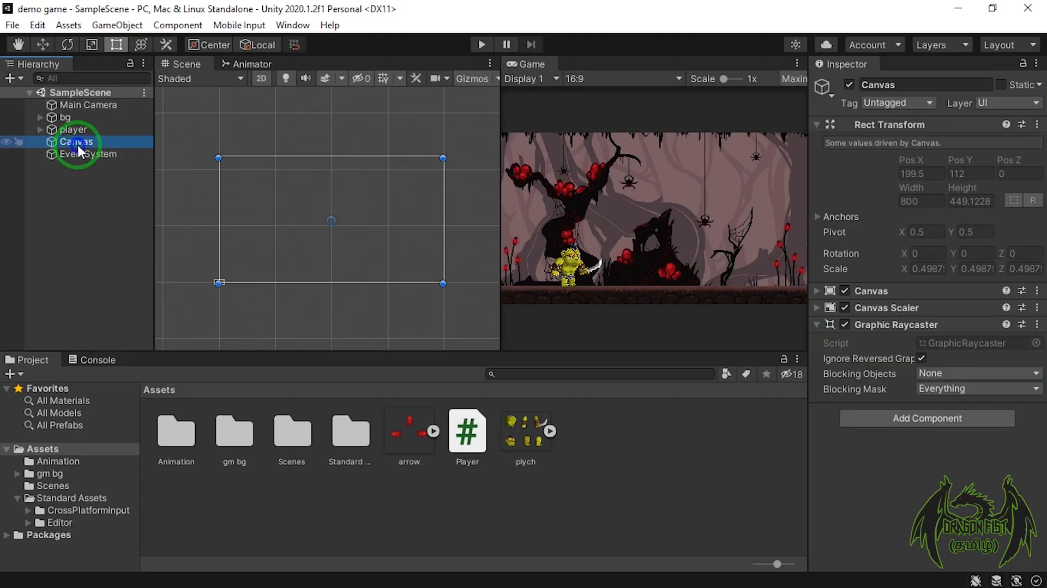
- Add a UI Button as a child of the Canvas object
right_click(77, 143)
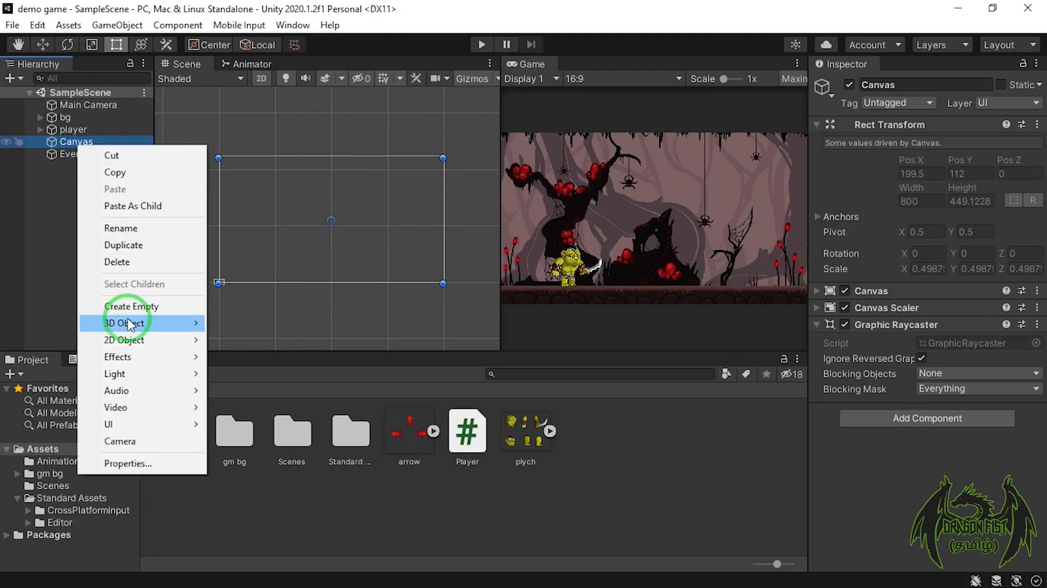
mouse_move(127, 327)
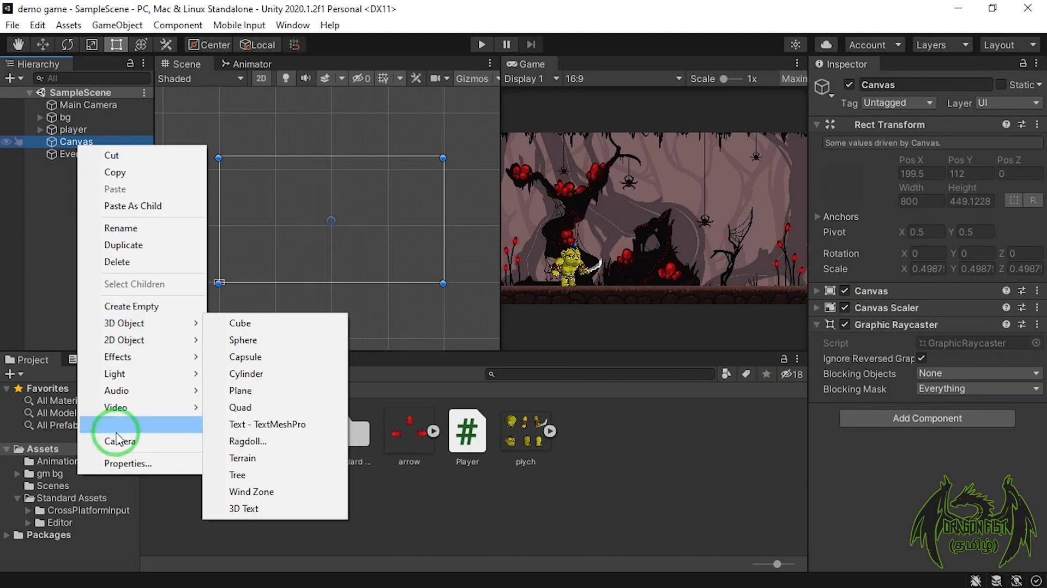
mouse_move(132, 425)
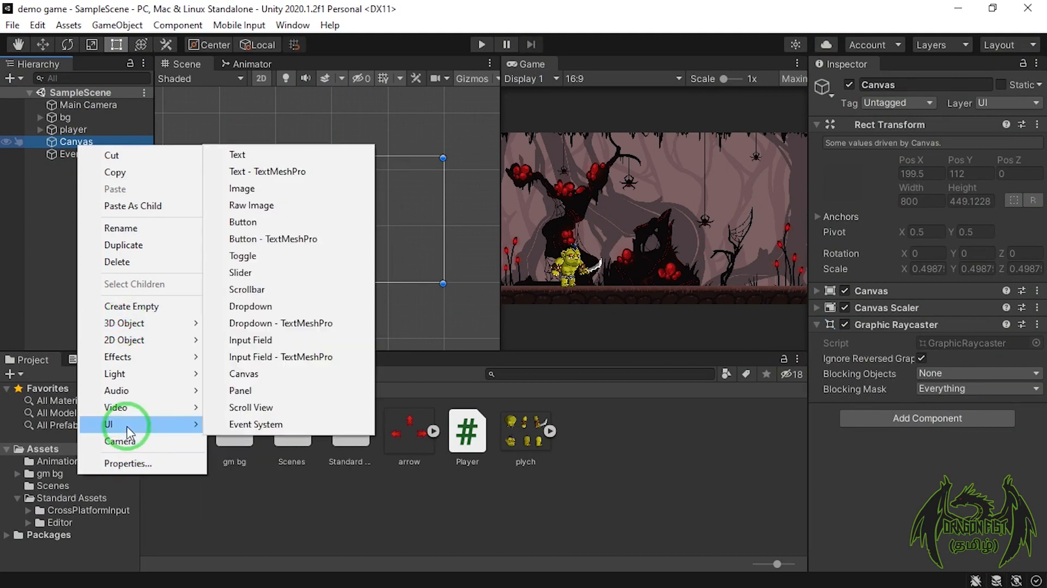
left_click(262, 224)
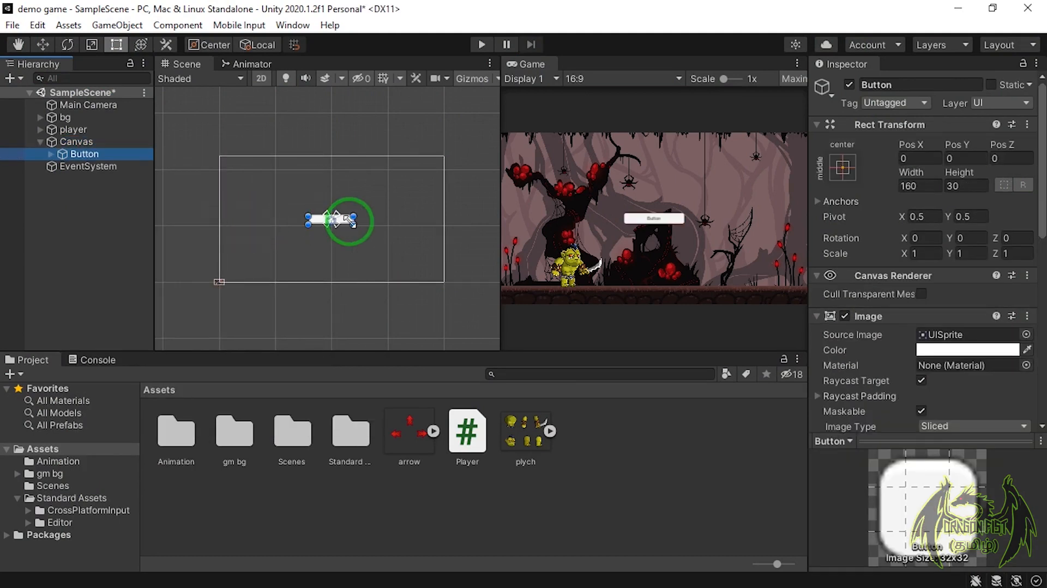
left_click(929, 185)
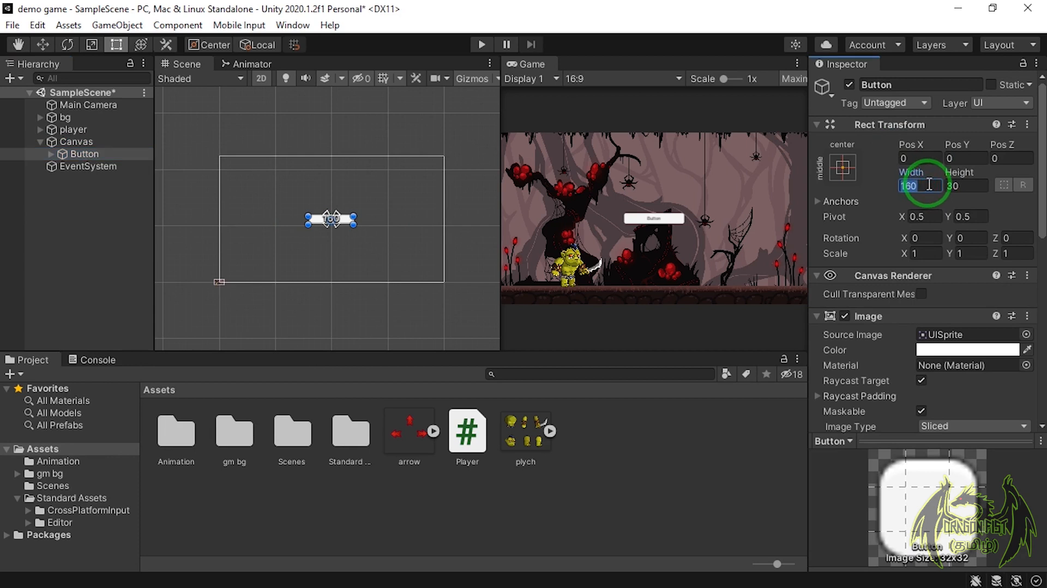
type("100")
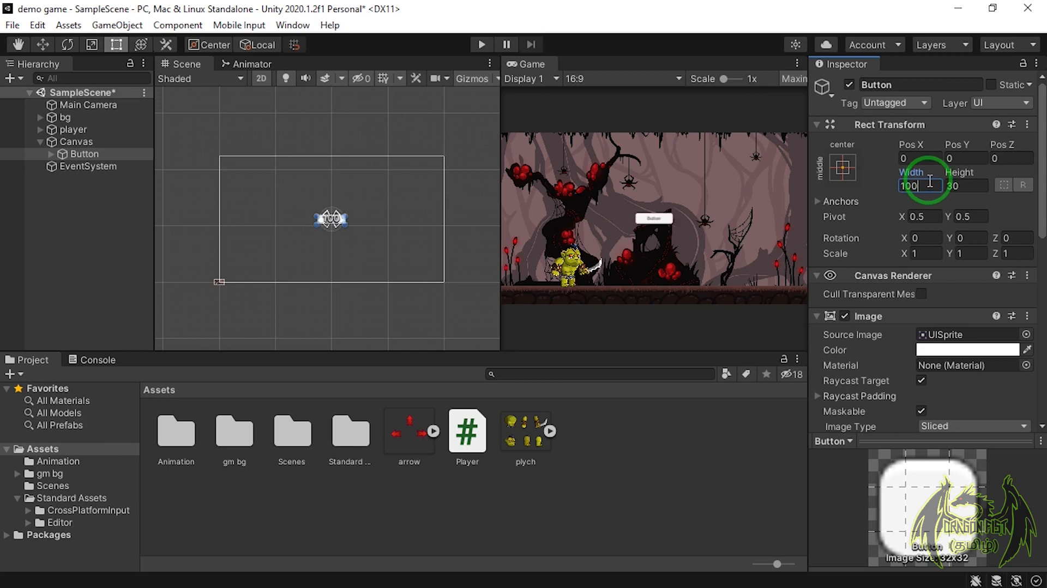
left_click(965, 188)
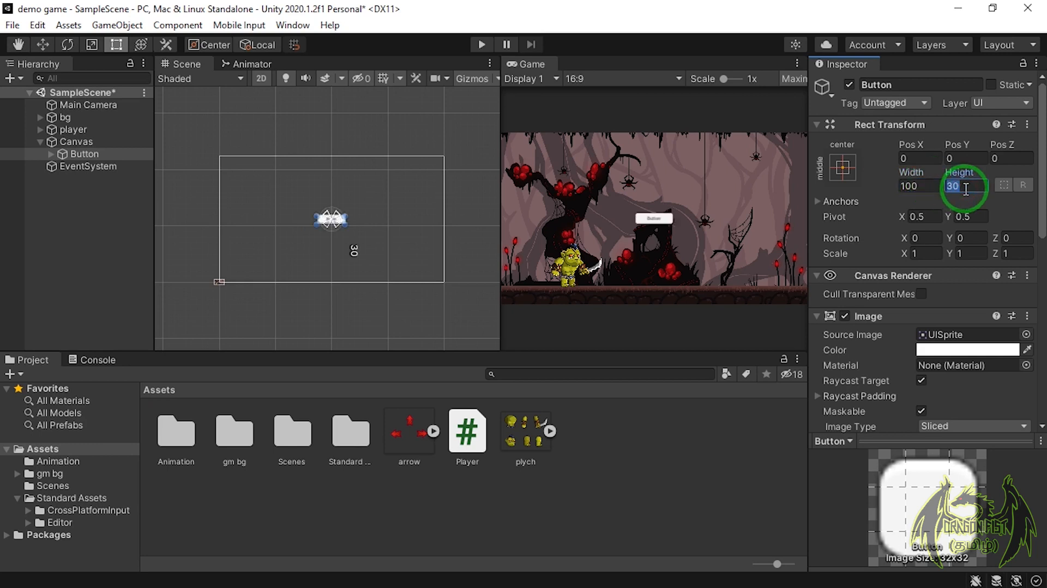
- Set both the width and the height of the new button to 50
left_click(919, 186)
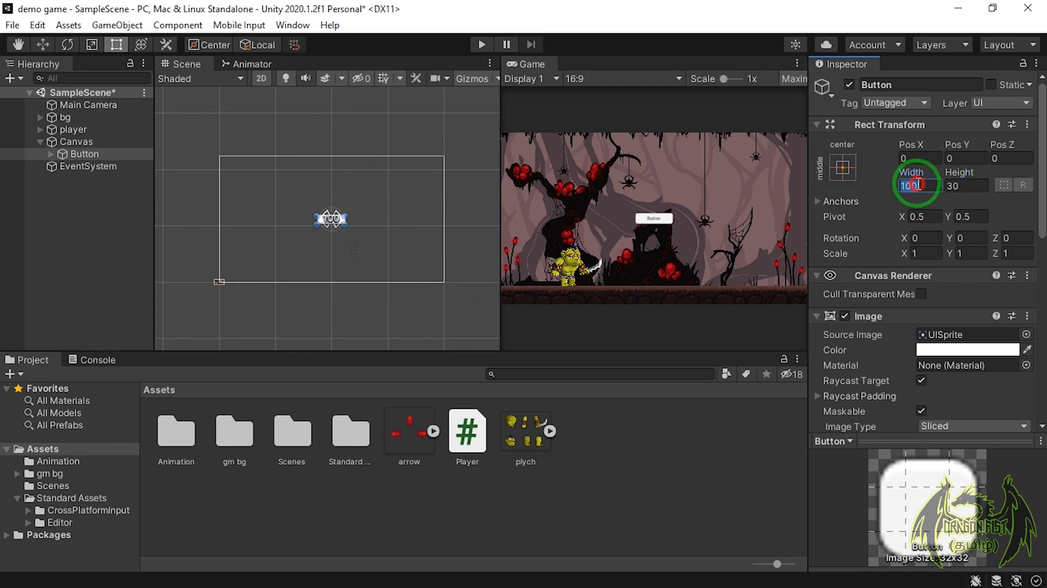
type("5")
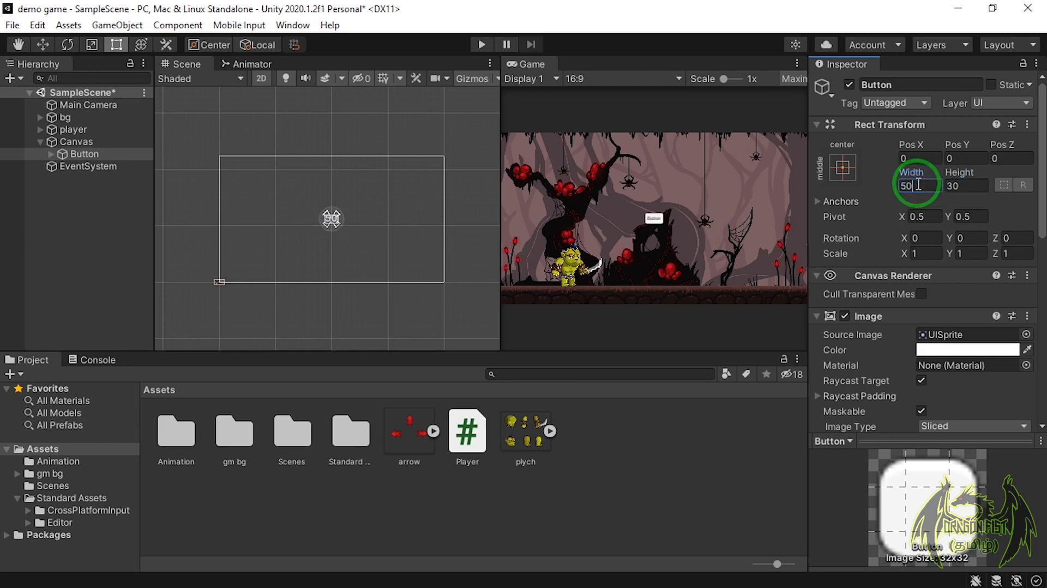
type("0")
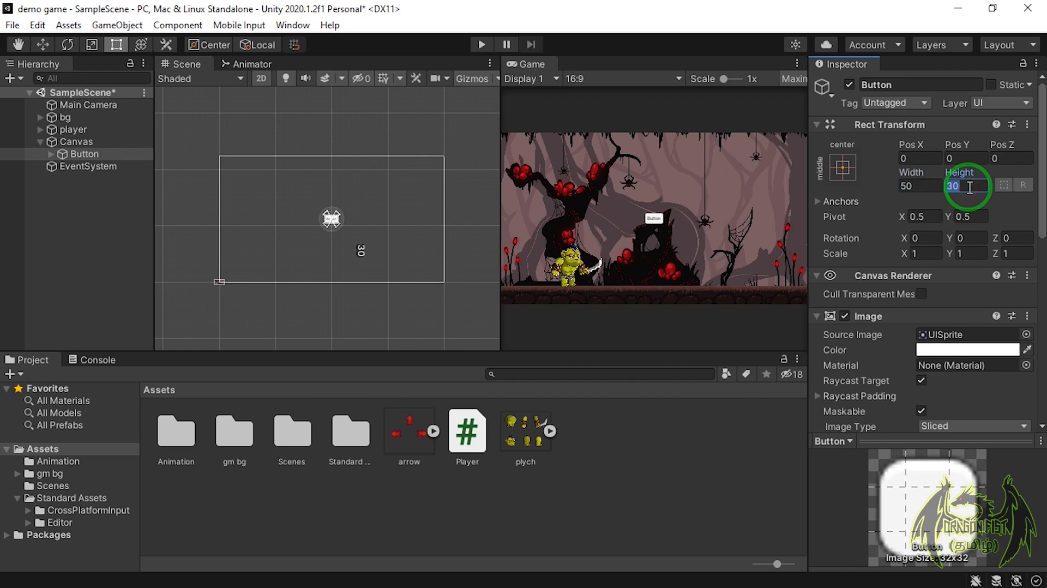
type("50")
scroll(970, 187, "down", 1)
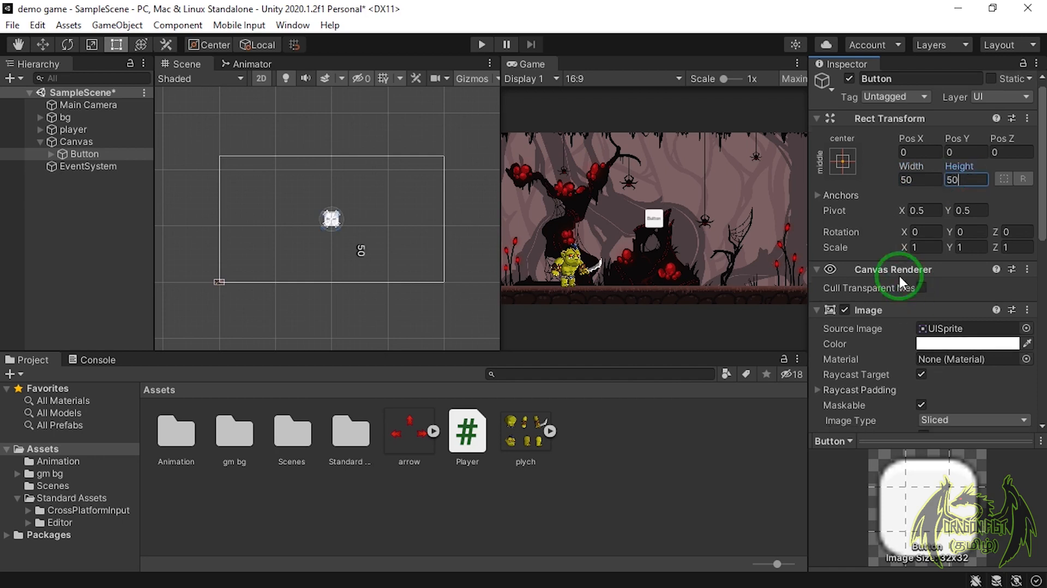
- Clear the label of the button's Text child so that its text is empty
left_click(51, 154)
left_click(82, 166)
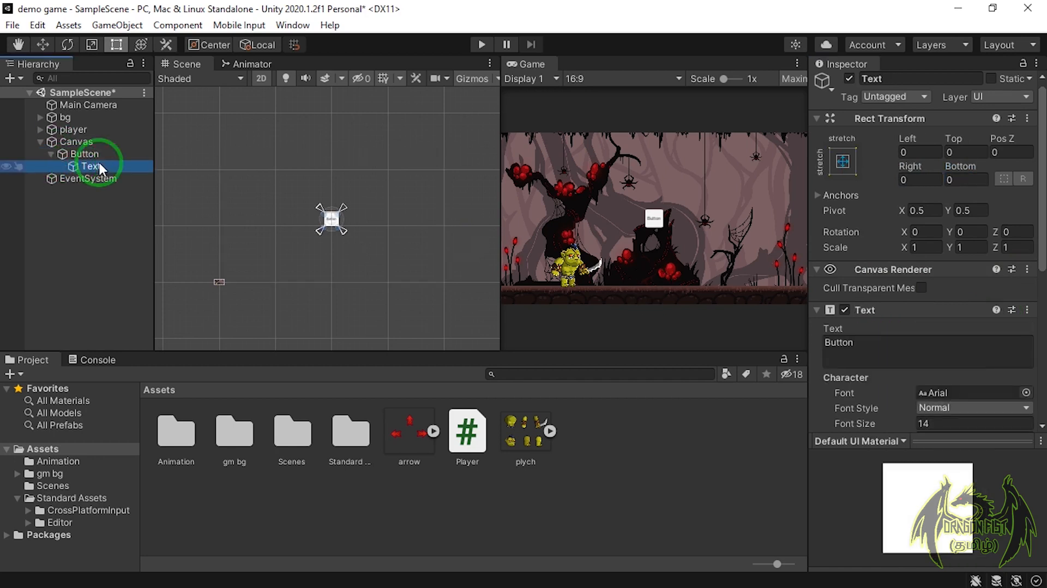
left_click(862, 345)
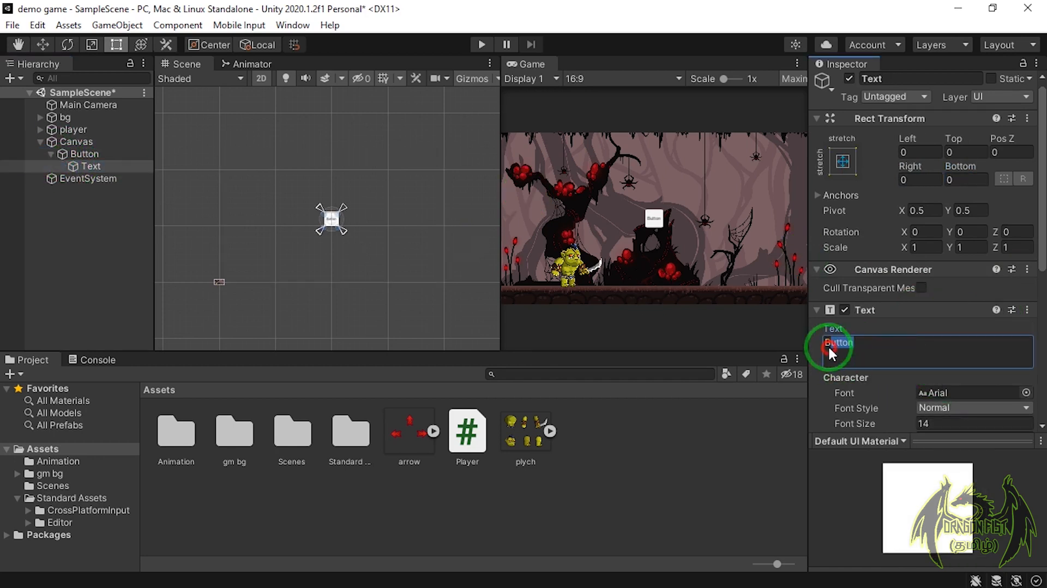
left_click(857, 342)
left_click_drag(833, 339, 823, 341)
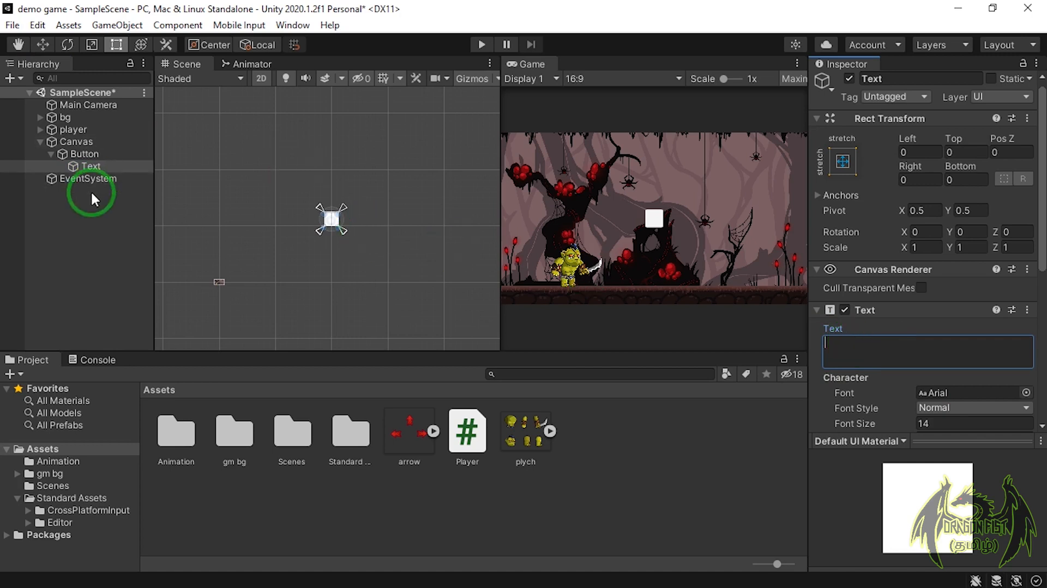
- Anchor the button to the bottom-left corner of the Canvas with an anchor preset
left_click(82, 157)
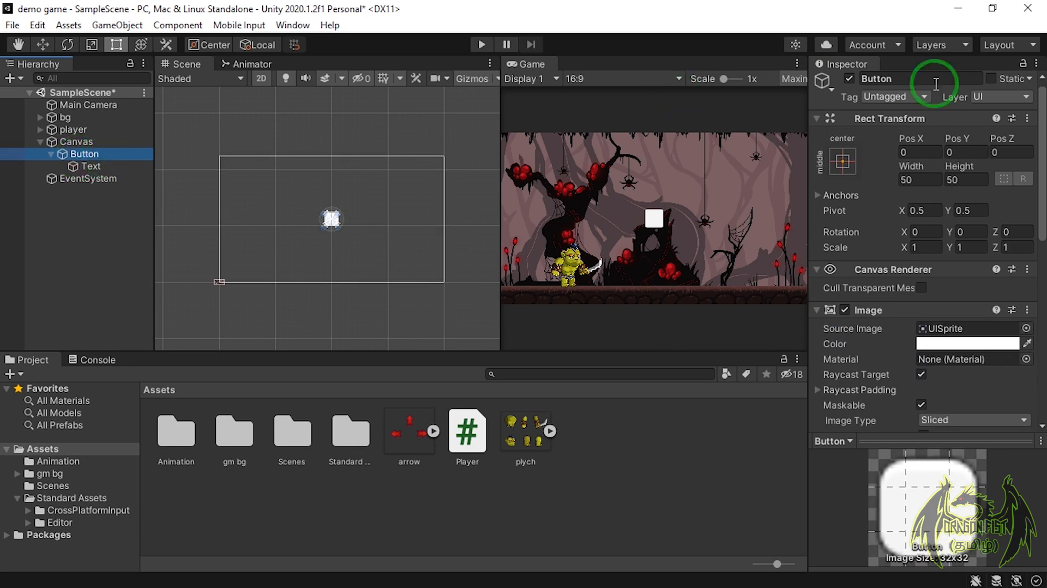
left_click(845, 163)
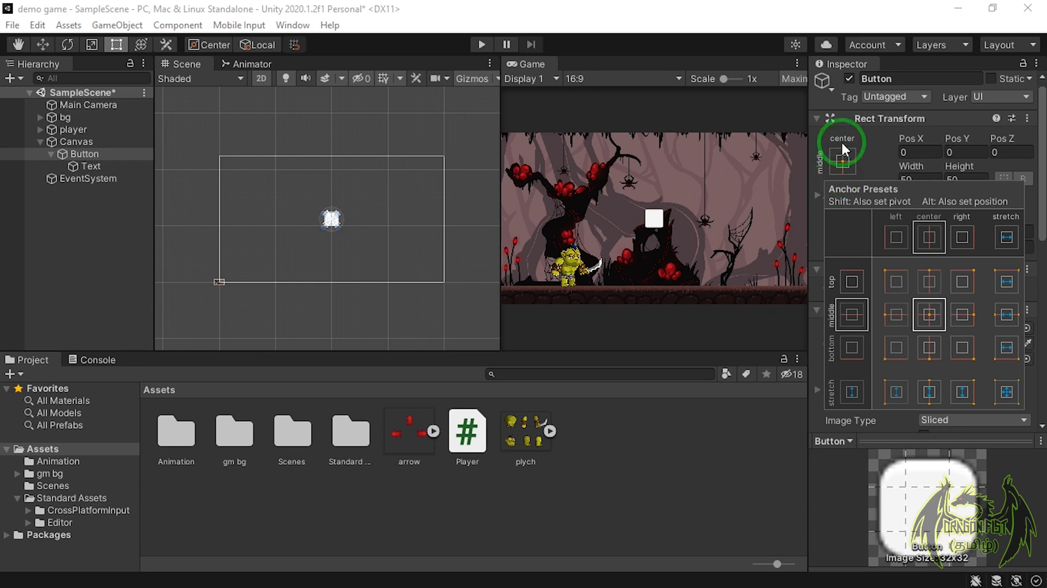
left_click(895, 348)
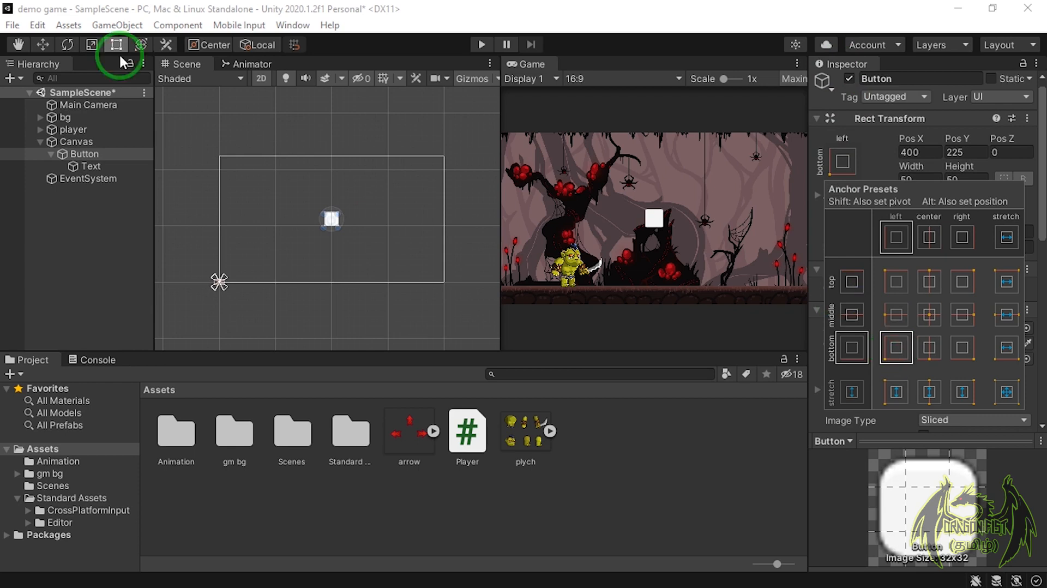
- Move the button near the bottom-left corner of the Canvas, at about X 49, Y 40
double_click(85, 154)
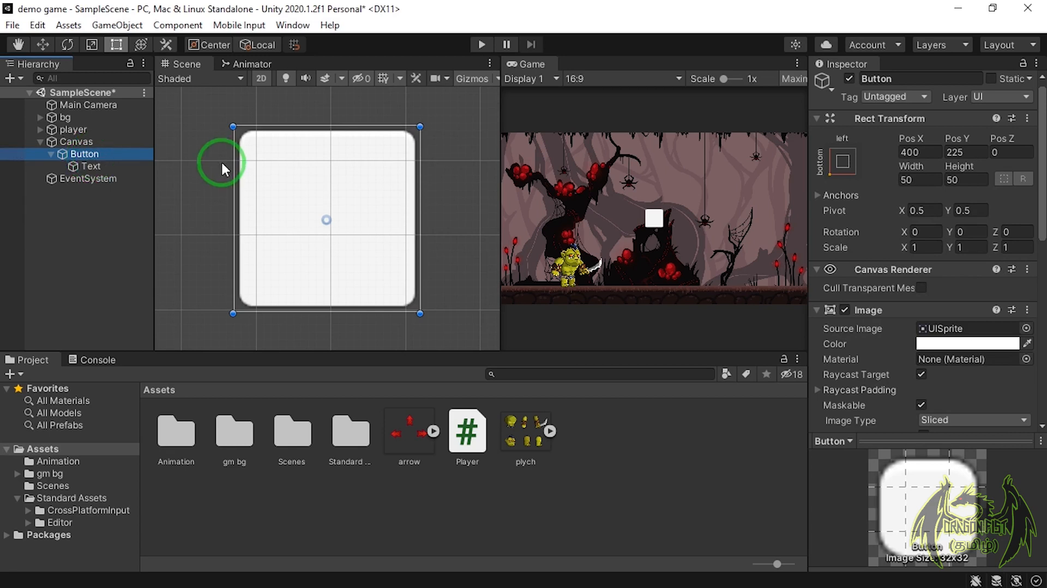
scroll(183, 169, "down", 3)
scroll(394, 168, "down", 3)
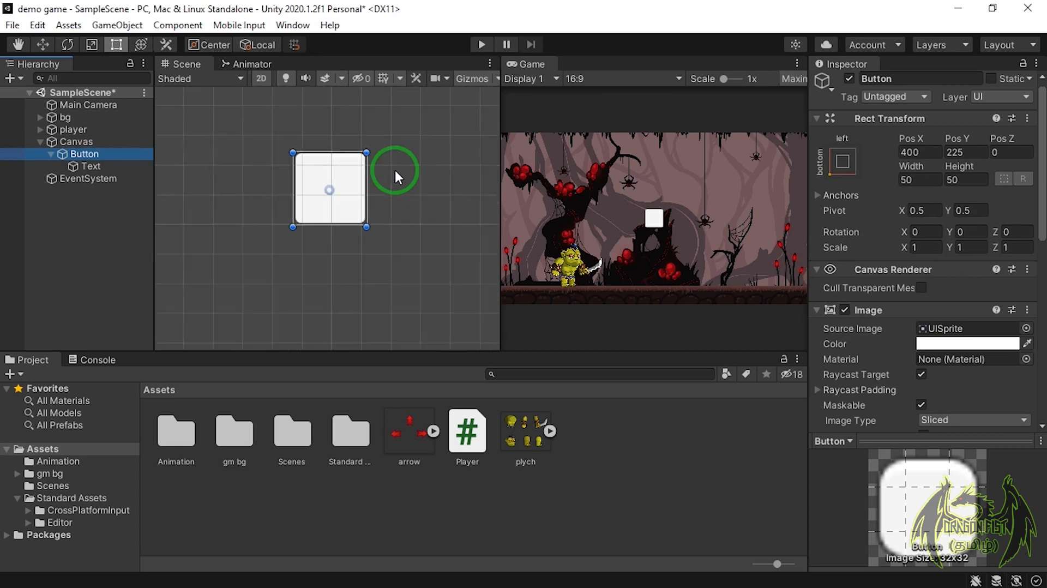
scroll(463, 175, "down", 3)
scroll(421, 227, "down", 3)
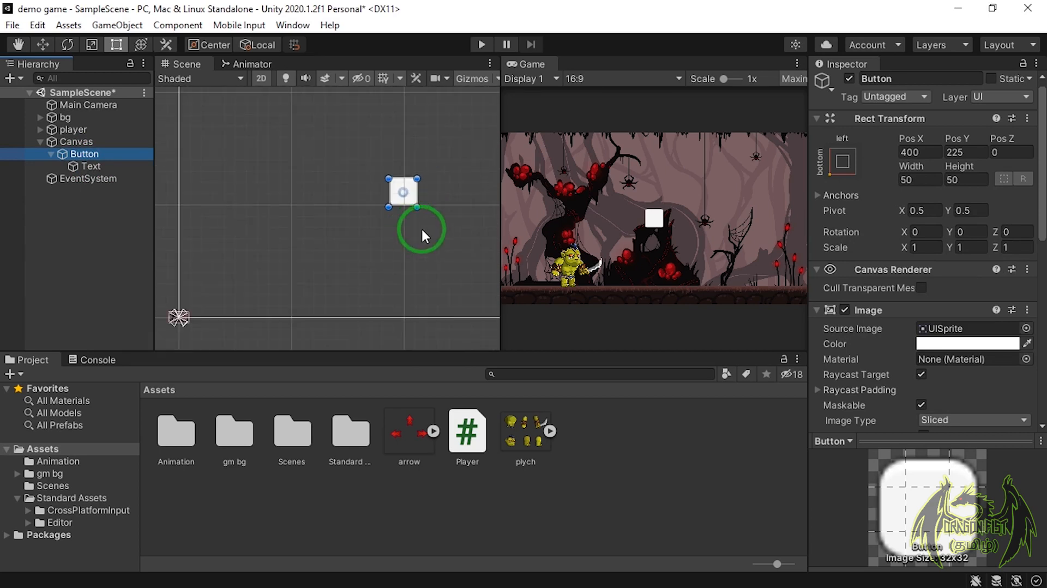
left_click_drag(410, 196, 210, 305)
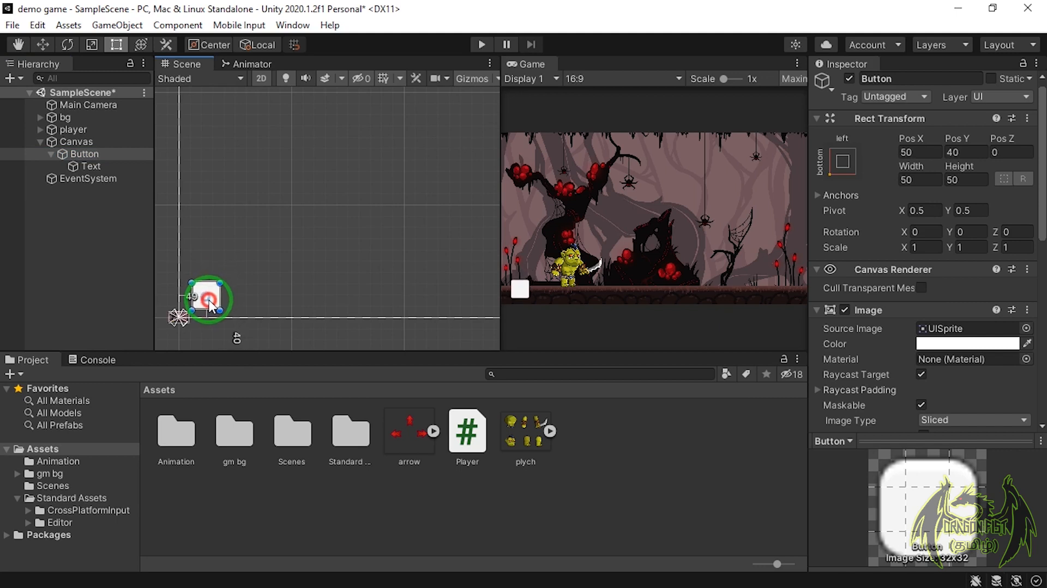
- Duplicate the button twice so that the Canvas holds three identical buttons
left_click(65, 160)
right_click(65, 157)
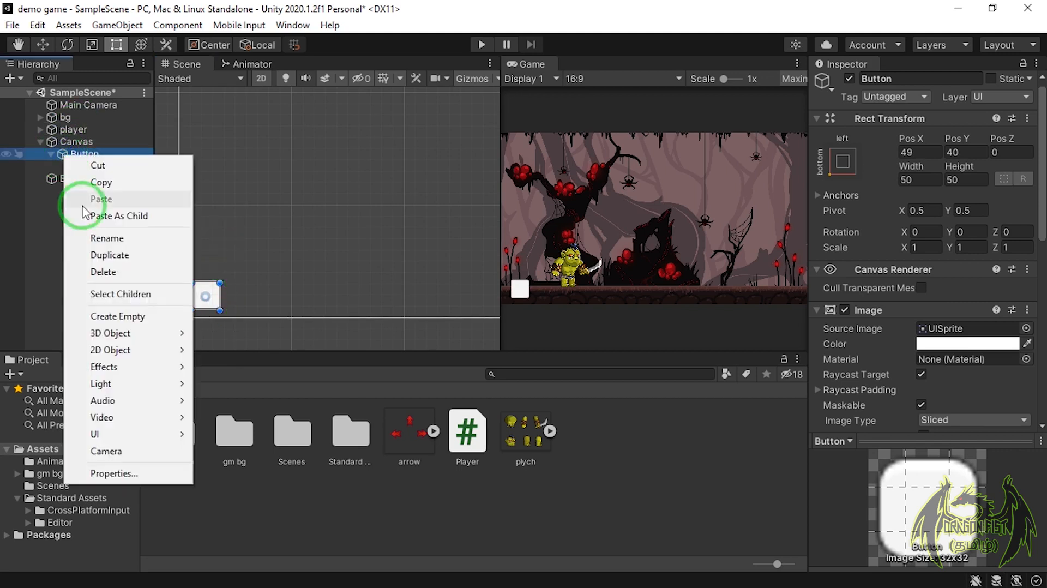
left_click(108, 264)
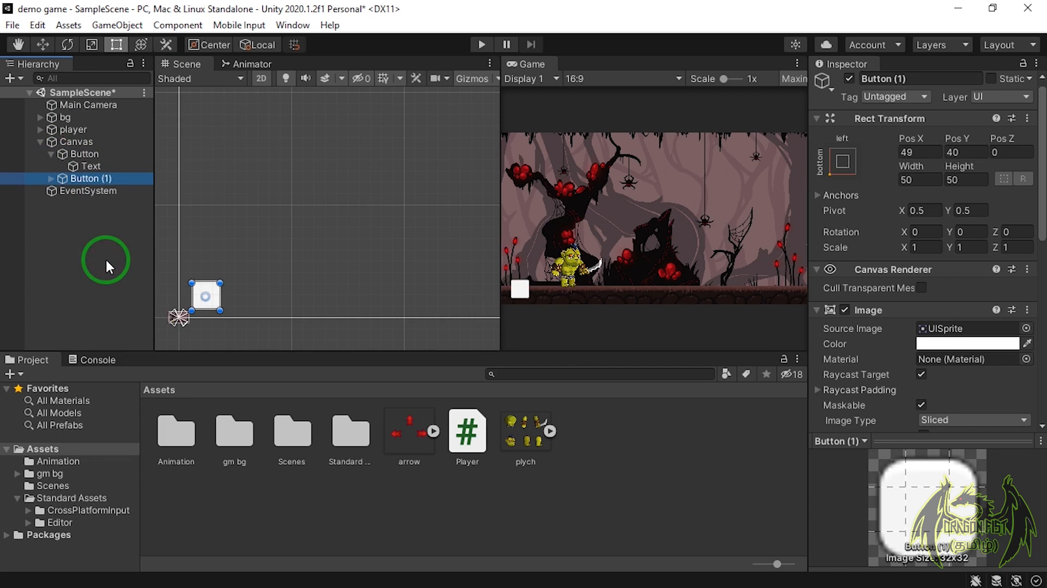
left_click(81, 182)
left_click(204, 134)
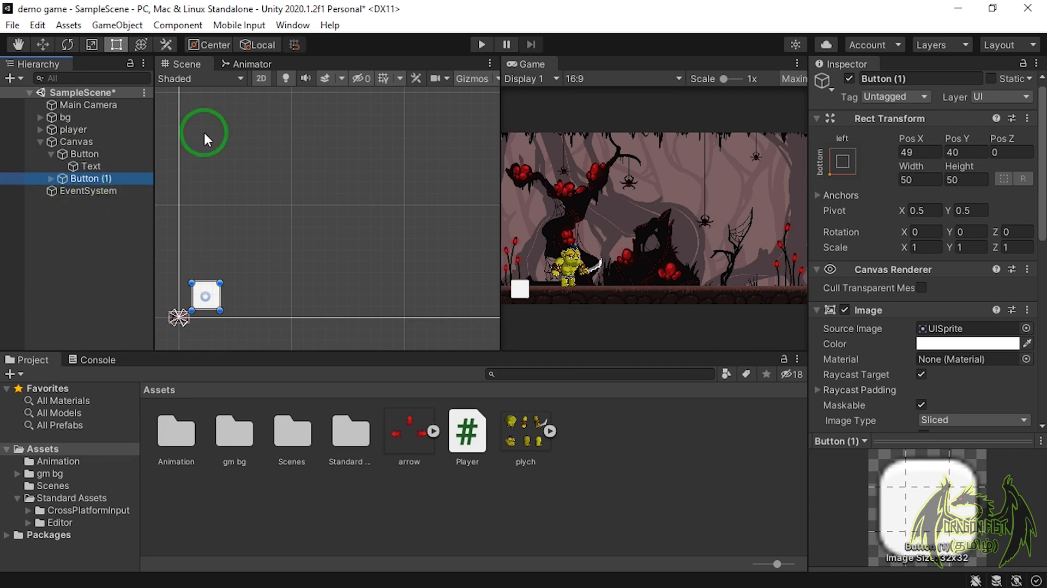
right_click(70, 180)
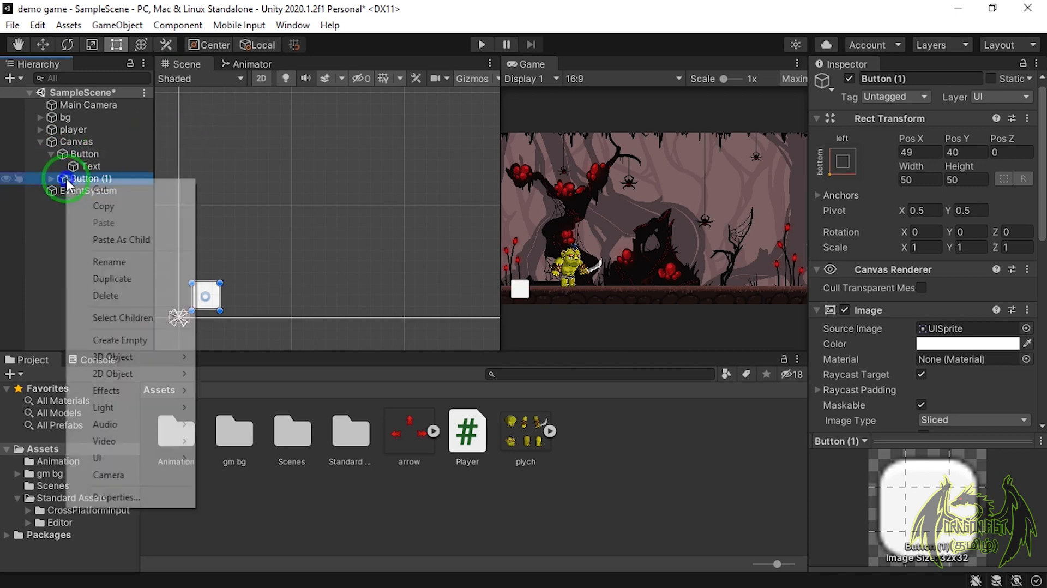
left_click(128, 279)
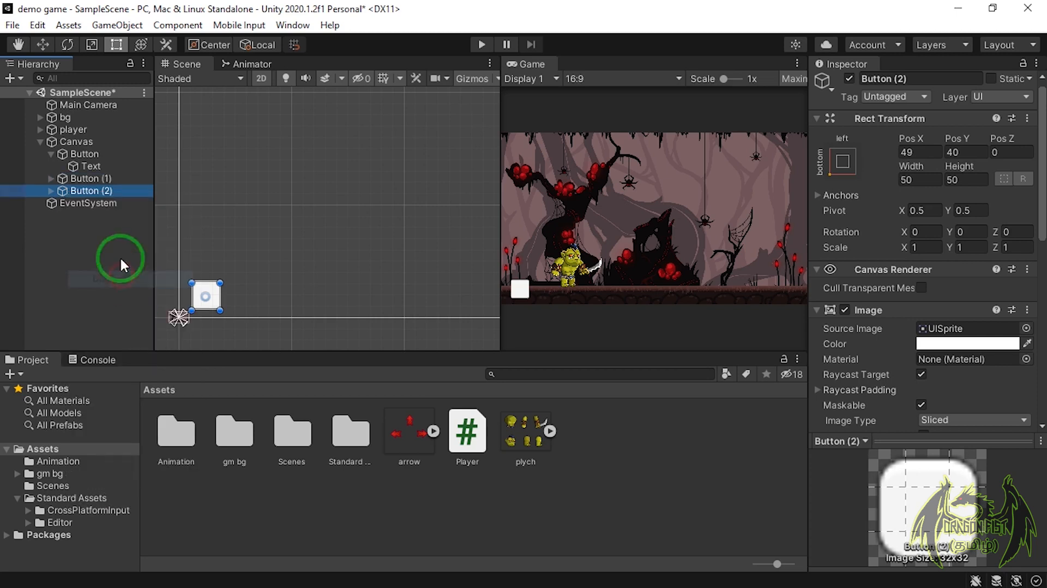
- Move Button (1) horizontally to the right of the first button, at about X 130, Y 40
left_click(92, 179)
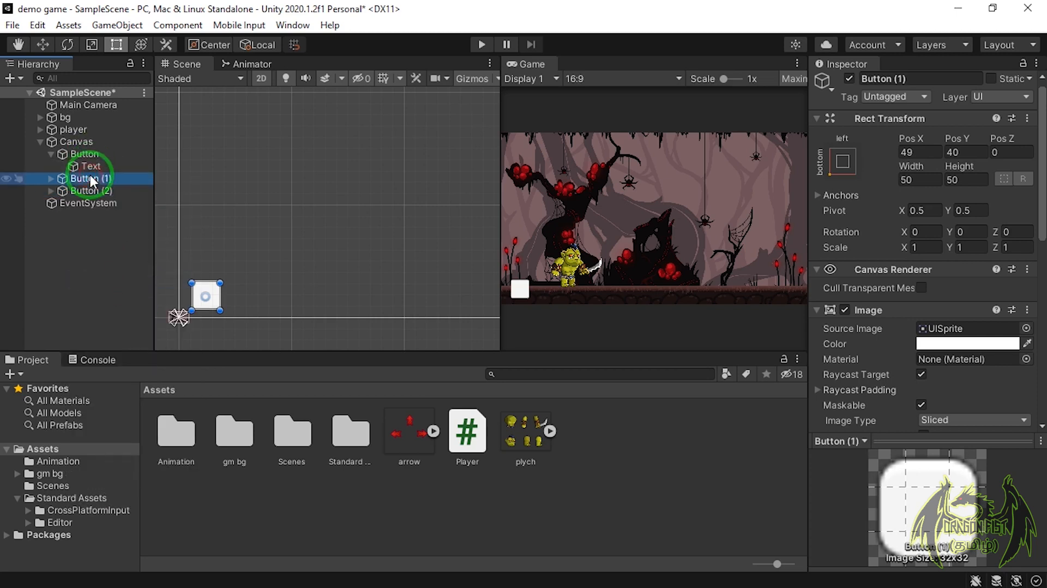
left_click(213, 298)
left_click_drag(217, 298, 264, 295)
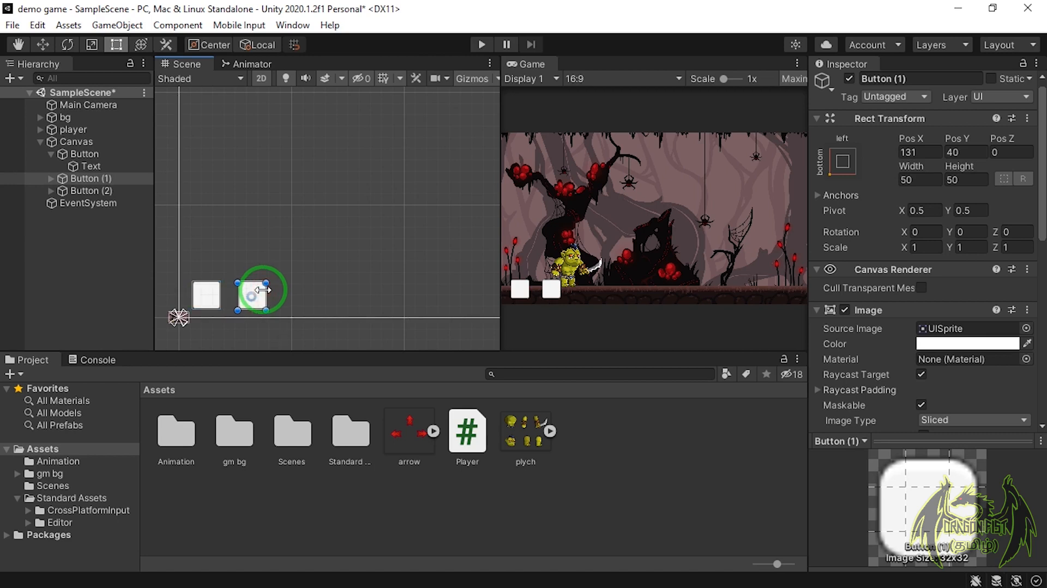
- Move Button (2) to the Canvas's bottom-right corner, at about X 723, Y 40, and shift the other two buttons to about X 56 and X 140
left_click(90, 191)
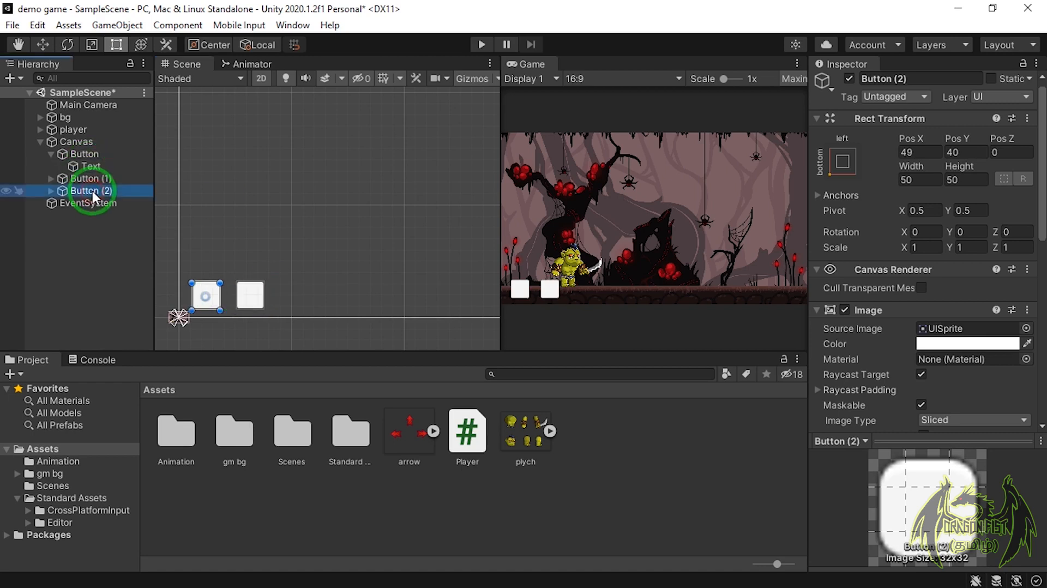
left_click_drag(217, 299, 363, 301)
scroll(217, 225, "down", 3)
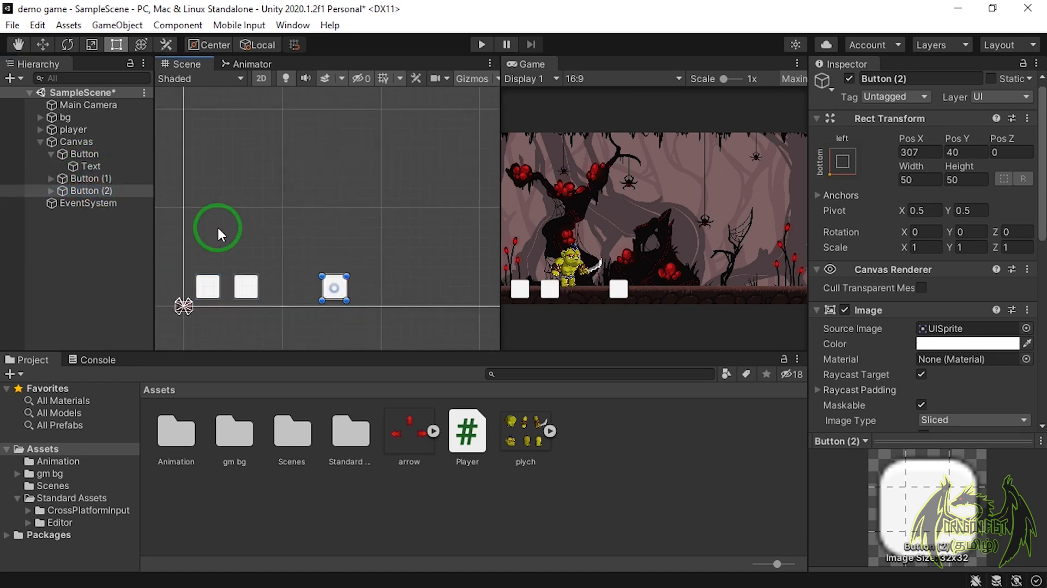
scroll(217, 226, "down", 1)
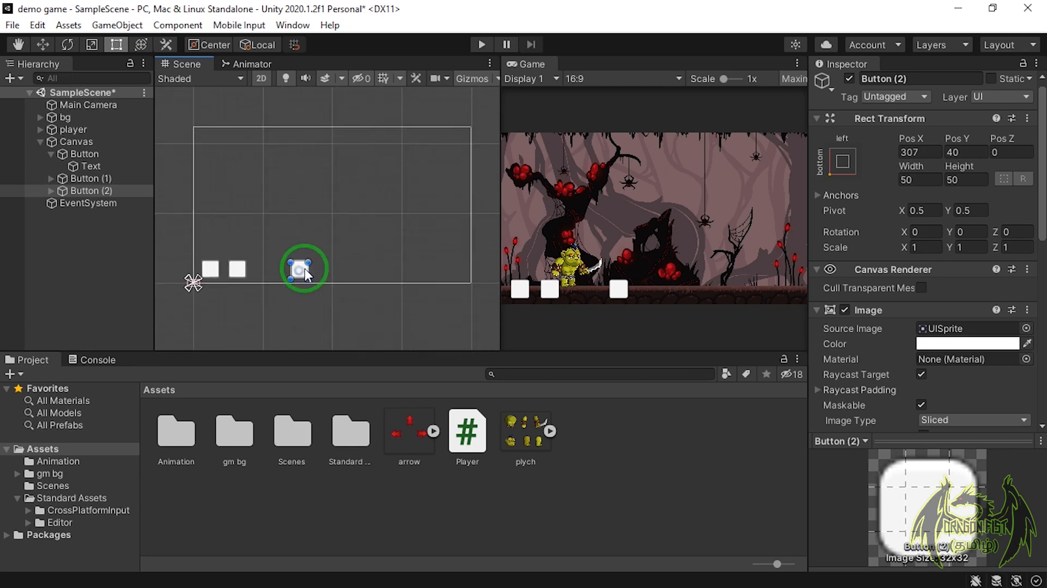
left_click_drag(304, 276, 450, 271)
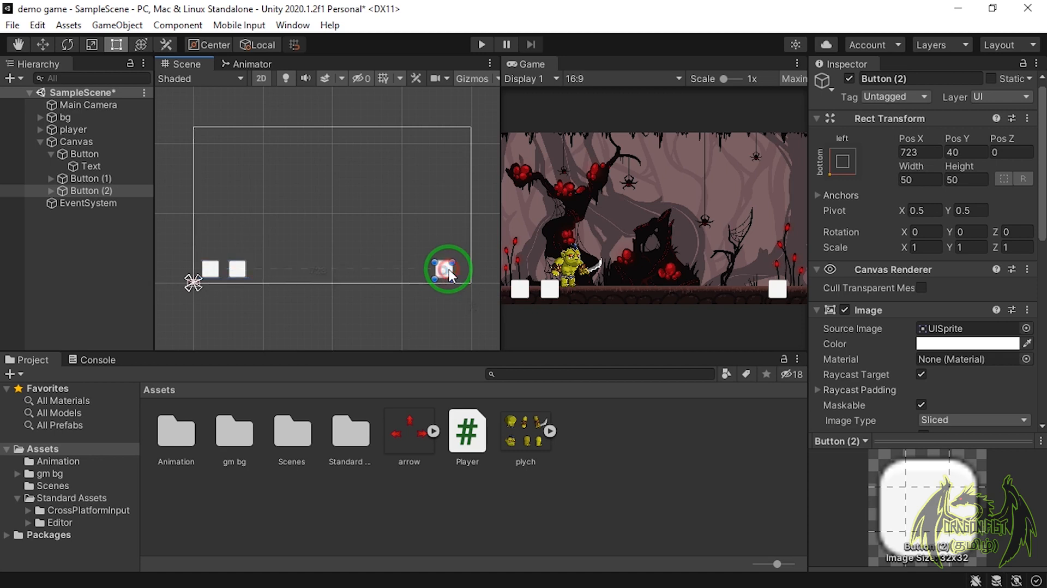
mouse_move(239, 271)
left_mouse_down()
mouse_move(255, 274)
mouse_move(215, 275)
left_mouse_up()
- Rename the first button as "Button lft" and Button (1) as "Button rght"
left_click(84, 154)
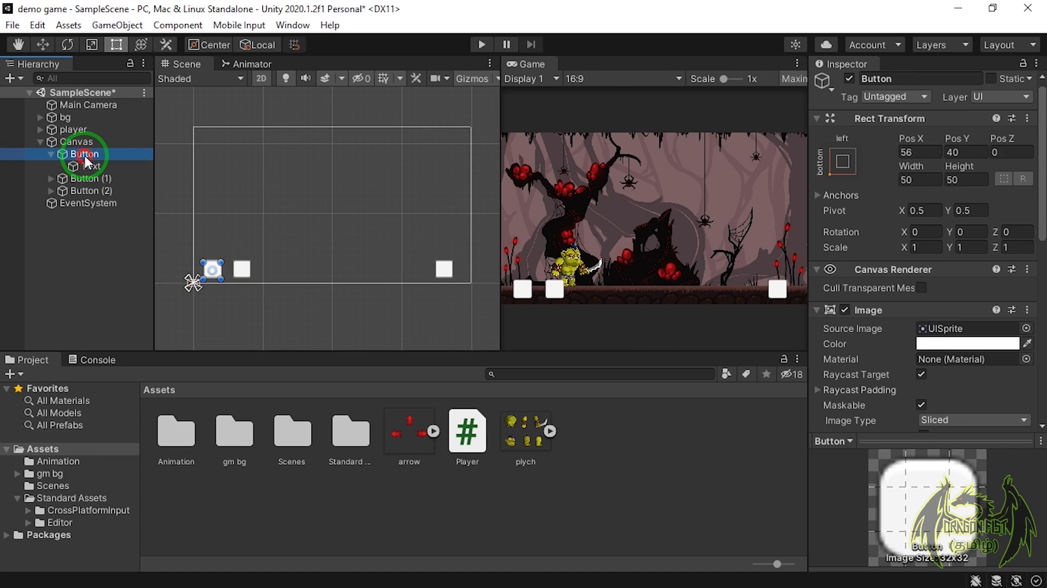
left_click(86, 157)
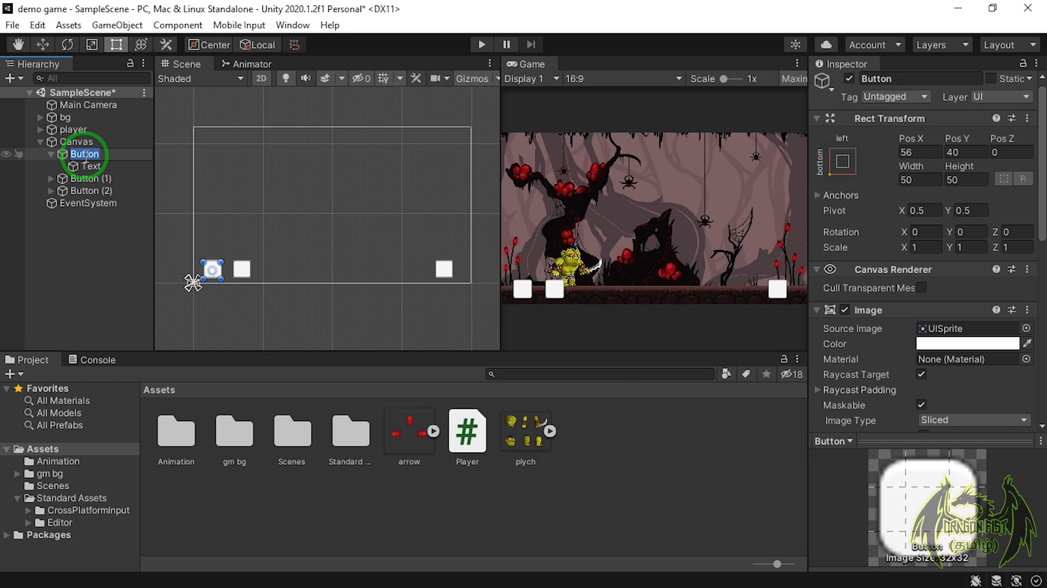
type("b")
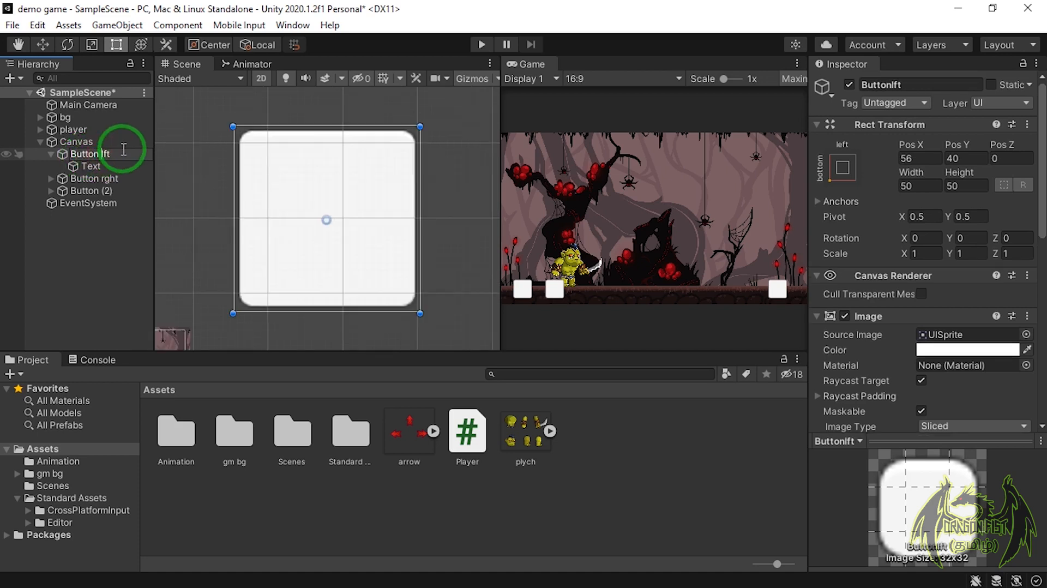
- Rename Button (2) as "Jump"
left_click(94, 189)
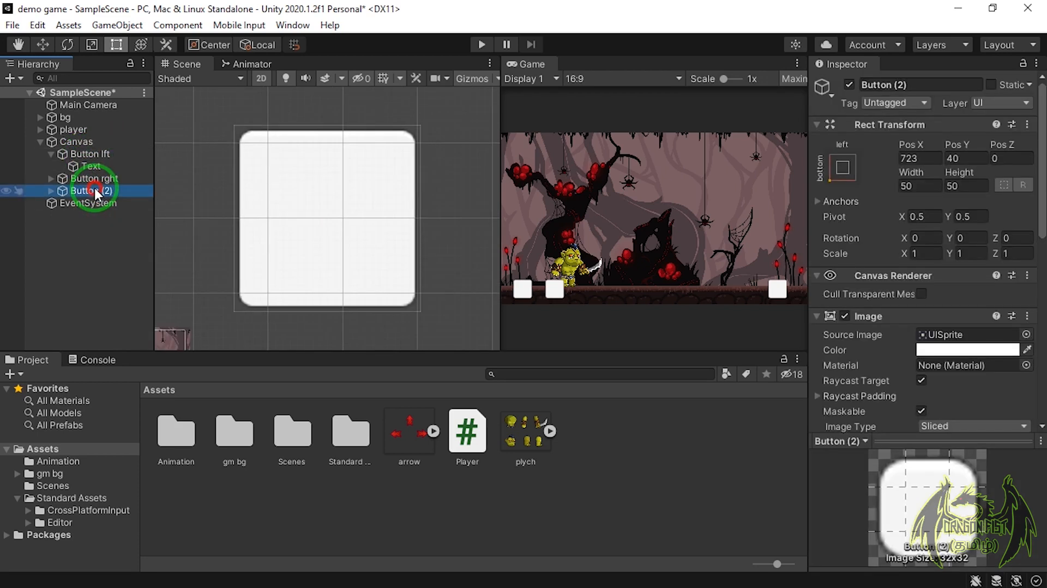
right_click(94, 188)
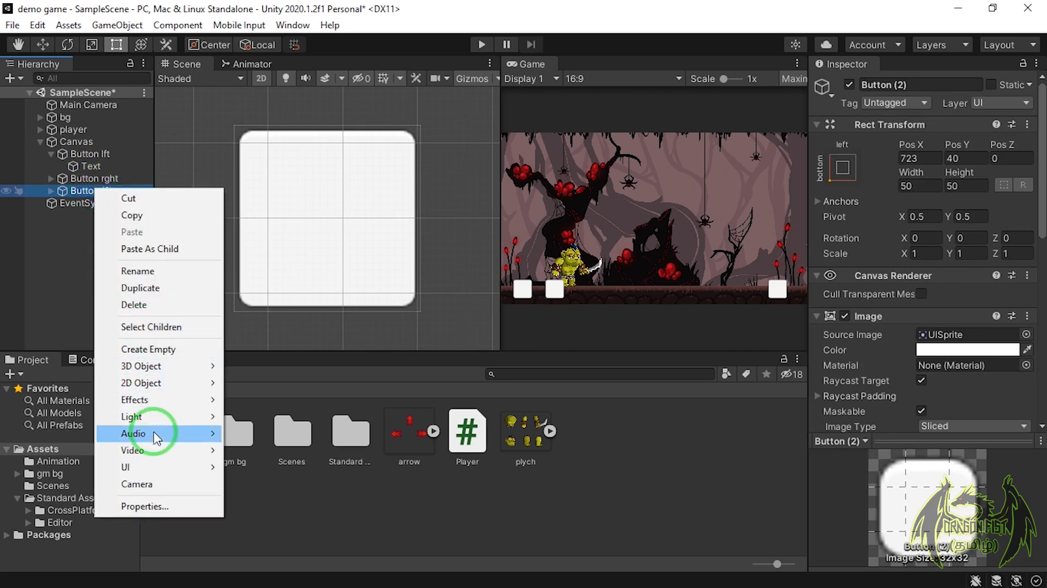
left_click(151, 270)
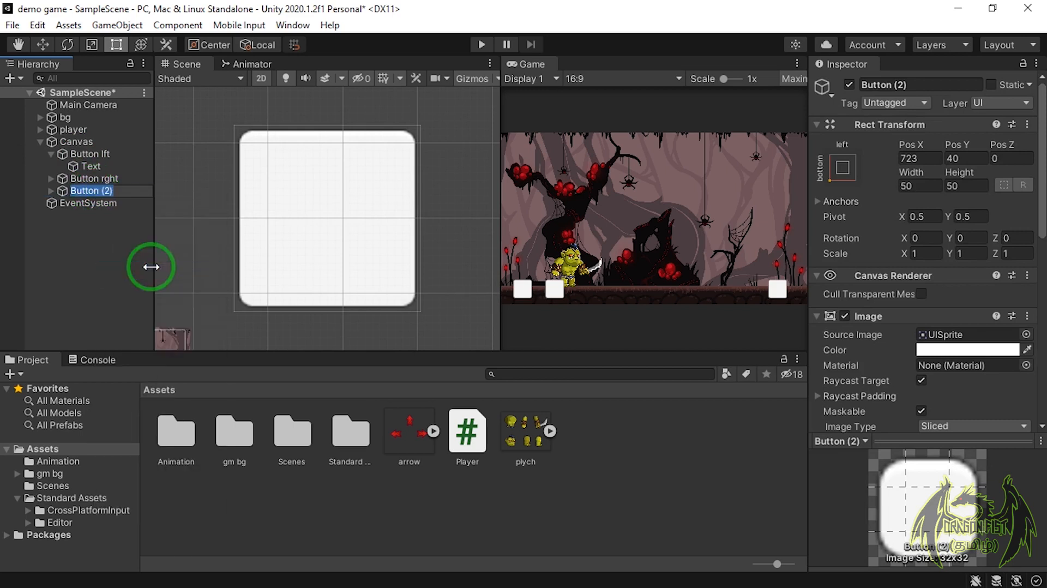
type("j")
key("BackSpace")
type("Jump")
left_click(76, 241)
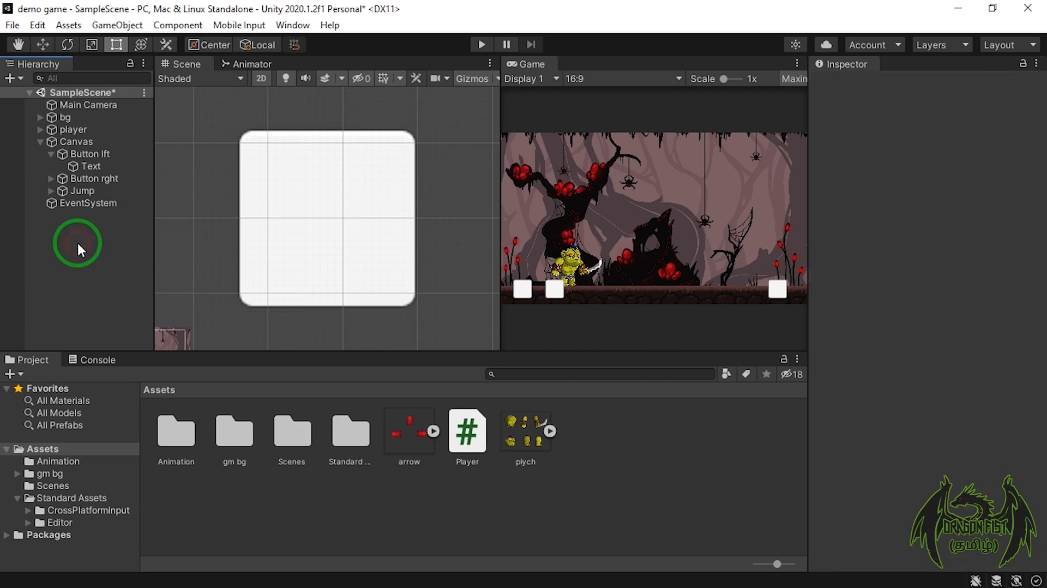
- Assign the arrow_1 sprite from the arrow sheet as the source image of Button lft
scroll(185, 262, "down", 3)
scroll(186, 260, "down", 6)
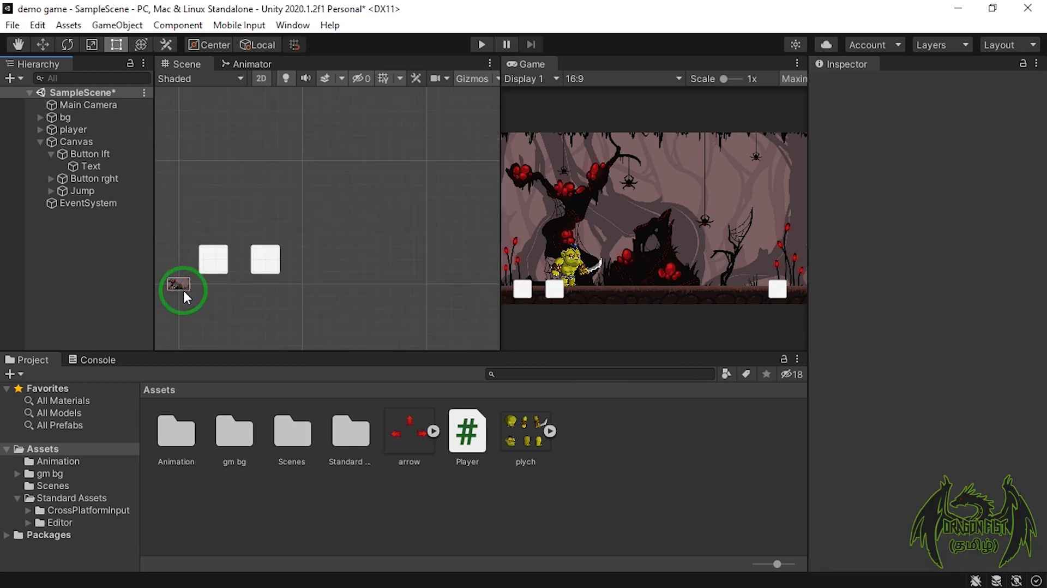
scroll(165, 312, "down", 5)
left_click(88, 142)
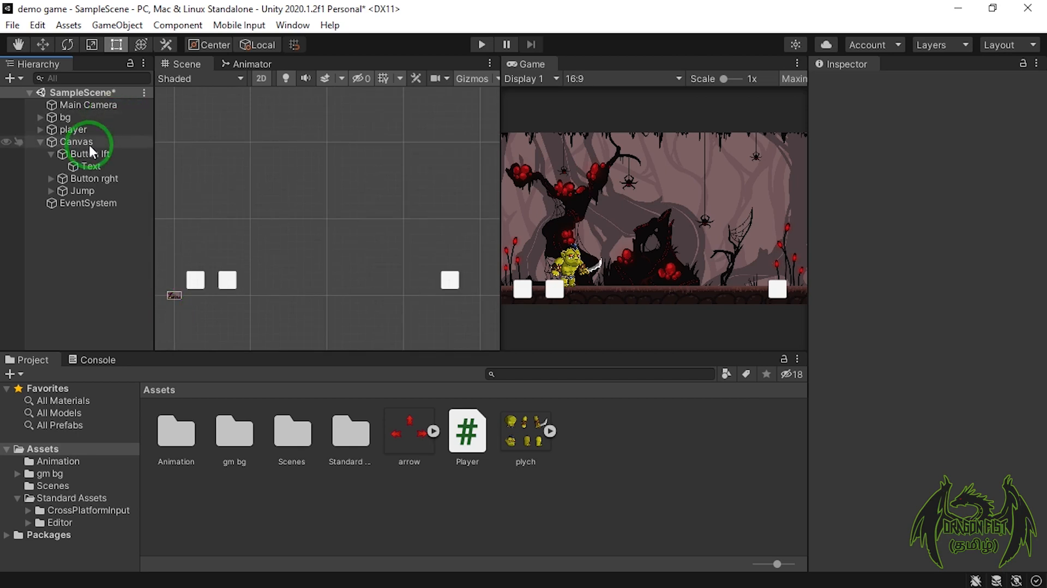
left_click(92, 154)
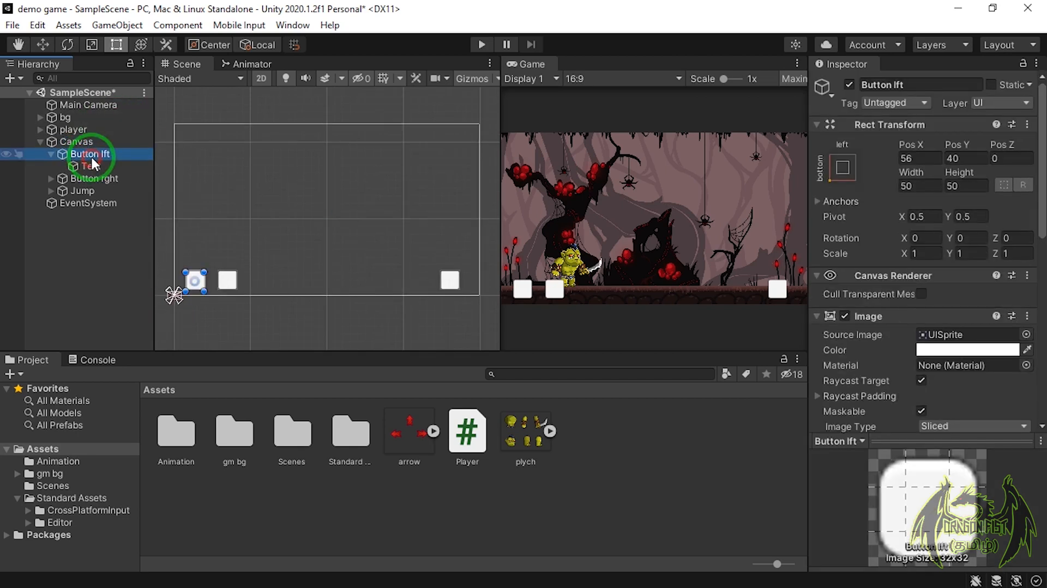
left_click(434, 432)
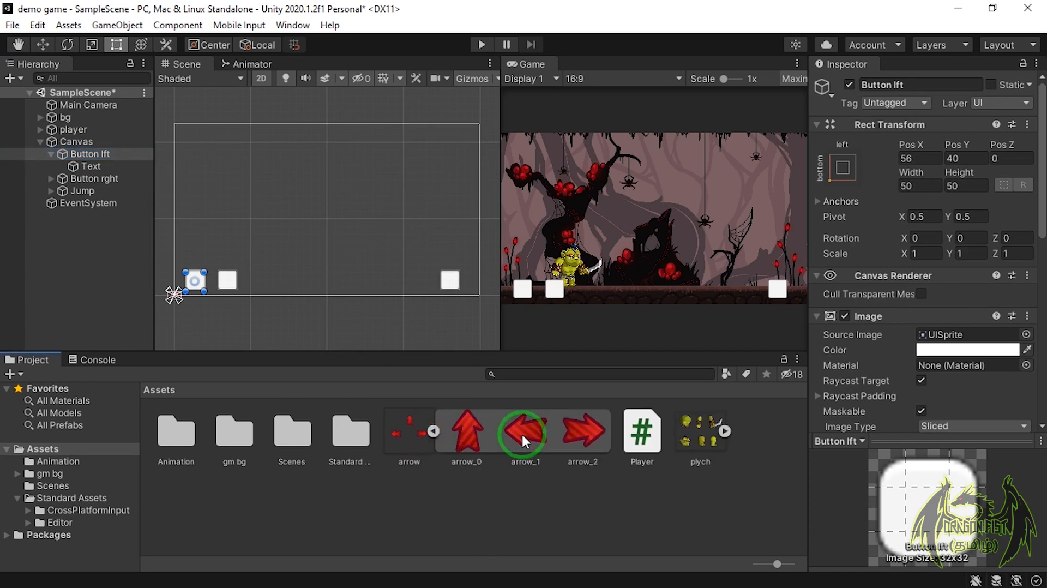
left_click_drag(520, 429, 930, 339)
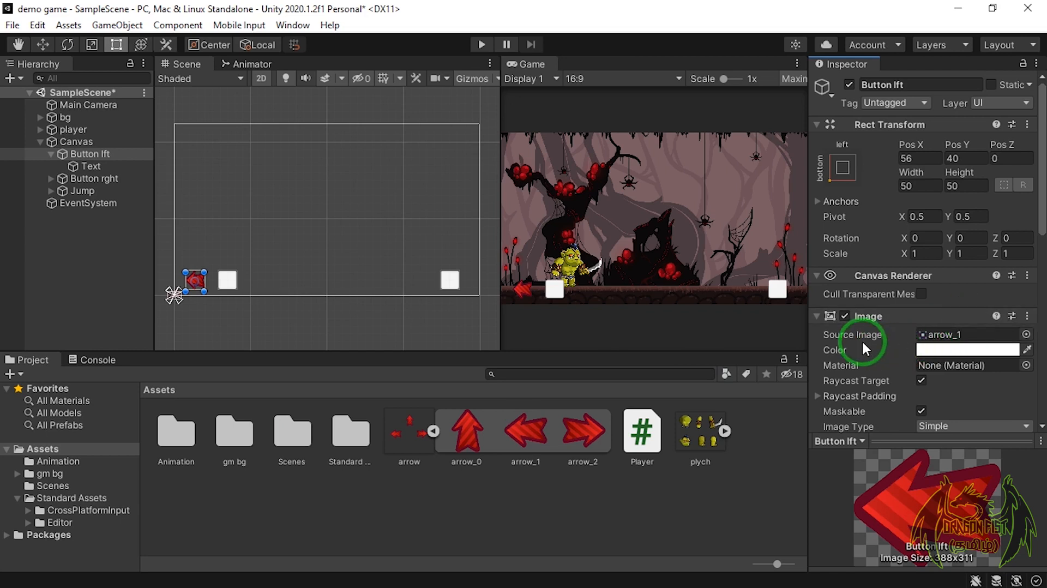
- Assign the arrow_2 sprite as the source image of Button rght and arrow_0 as the source image of Jump
left_click(87, 179)
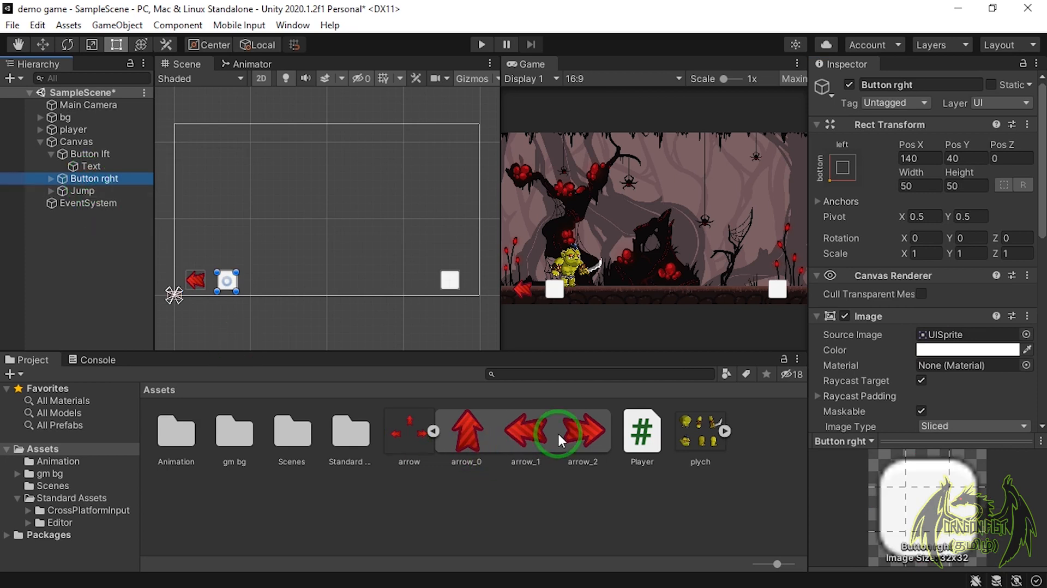
left_click_drag(581, 427, 926, 334)
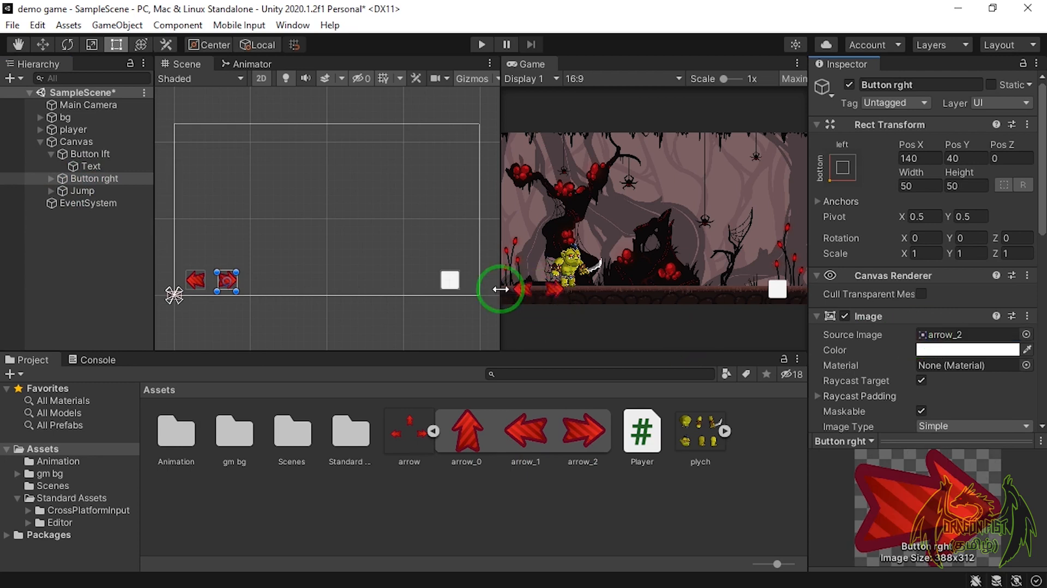
left_click(78, 190)
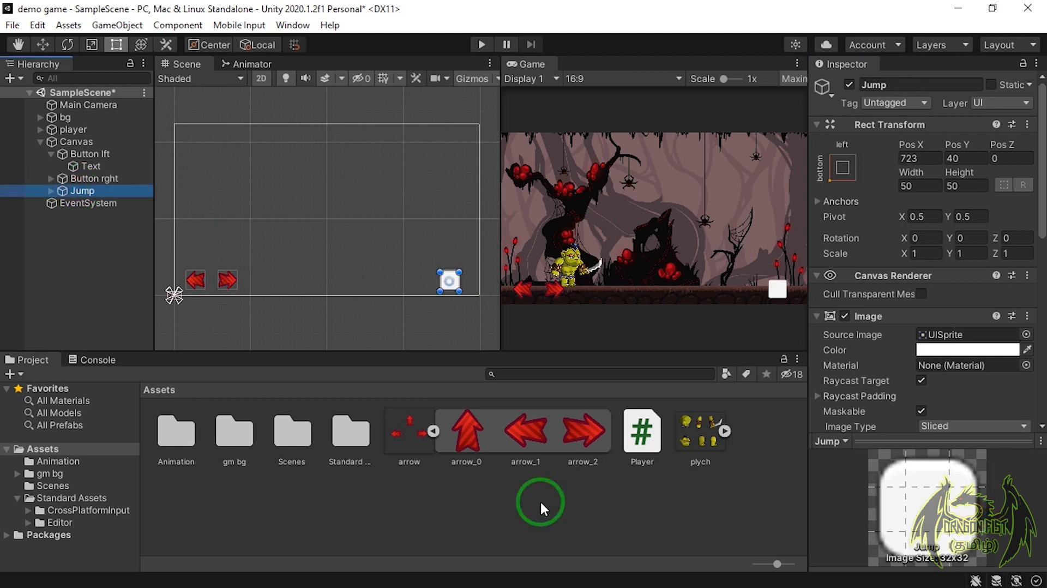
left_click_drag(466, 439, 925, 327)
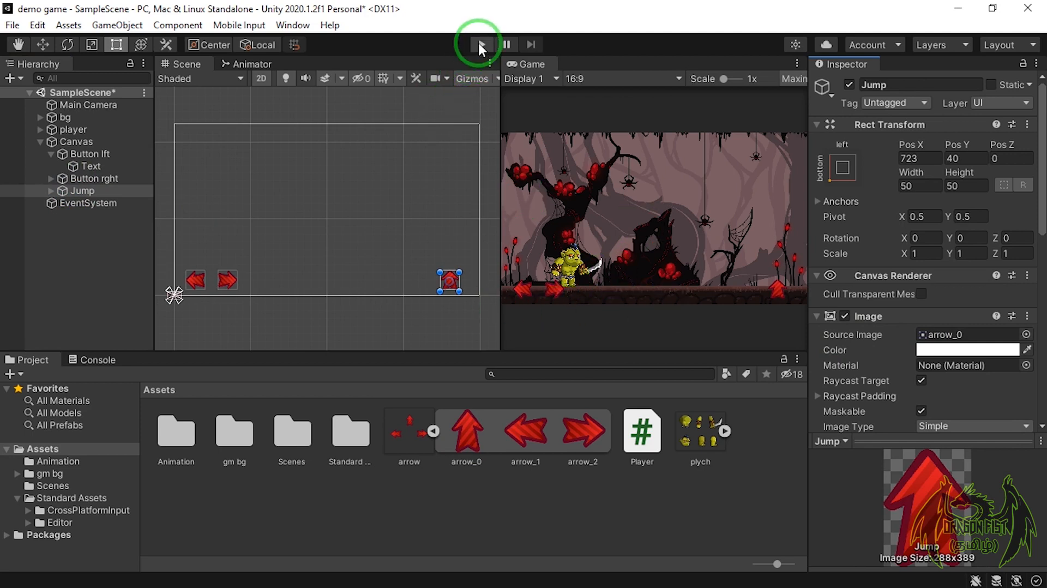
left_click(434, 431)
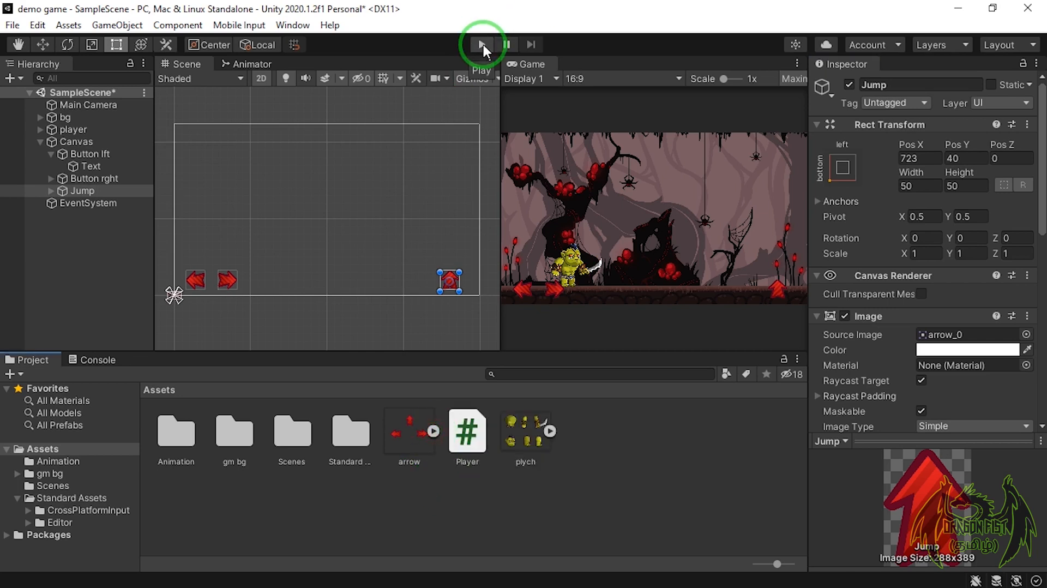
- Save the scene and run the game to test walking the player right and left, ending play mode when done
left_click(12, 24)
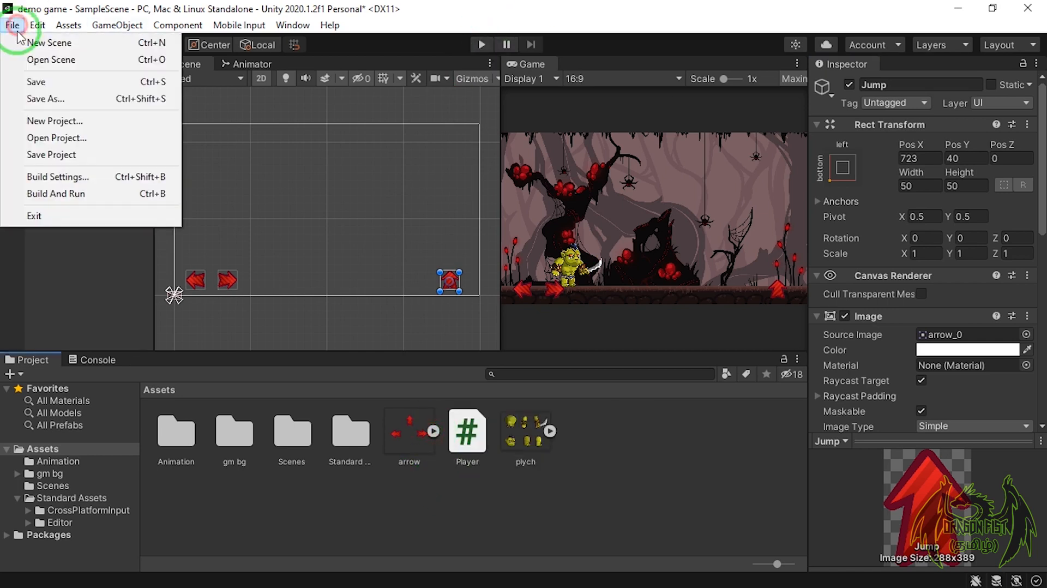
left_click(32, 82)
left_click(477, 45)
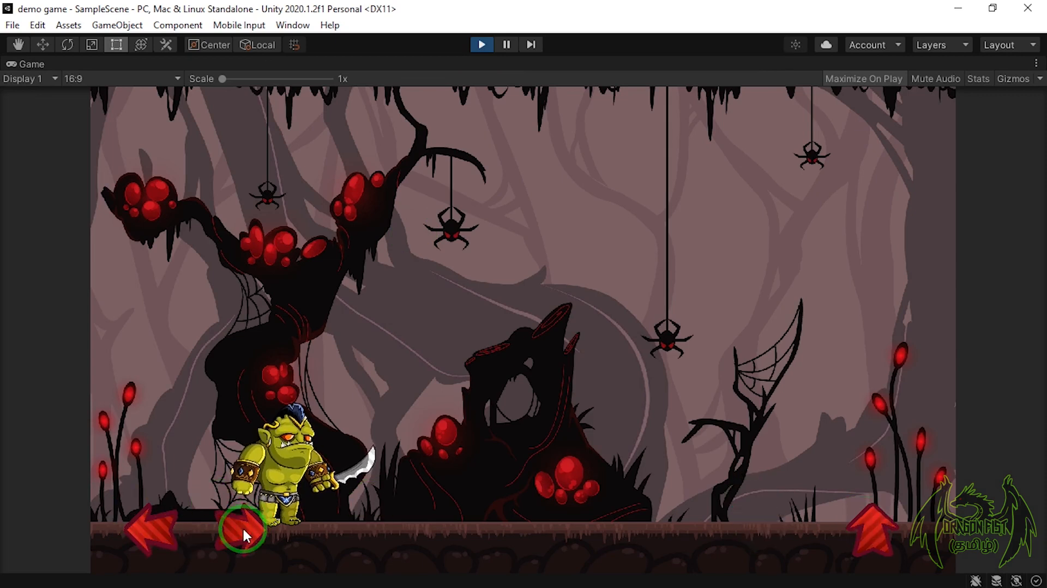
key("Right")
key("Left")
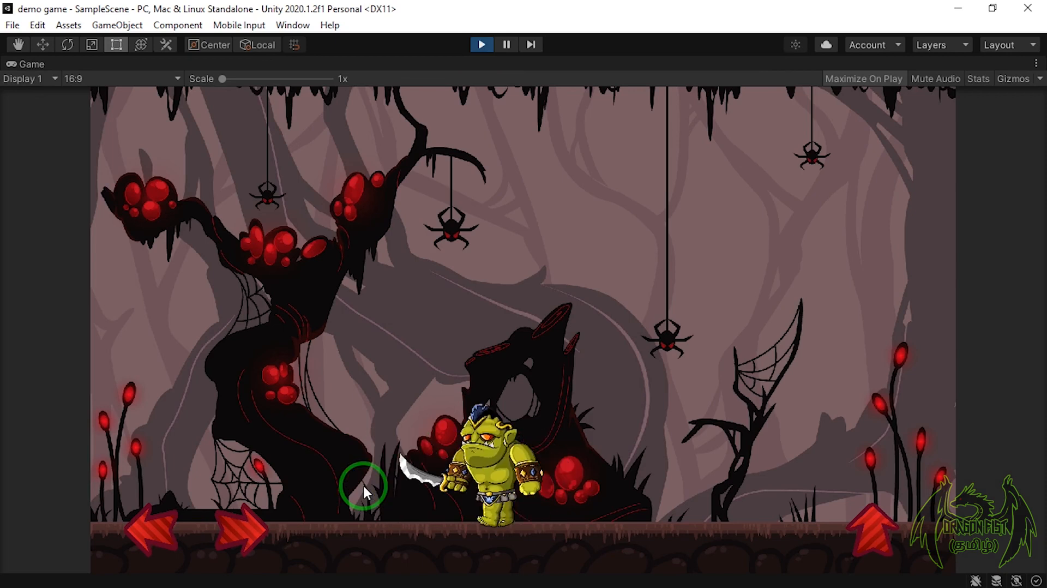
key("Right")
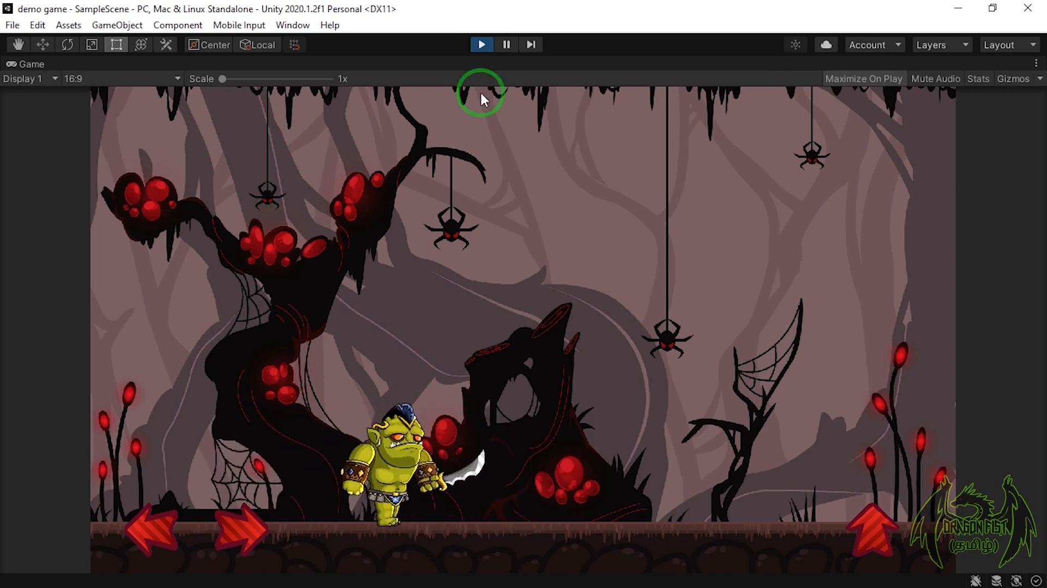
left_click(482, 45)
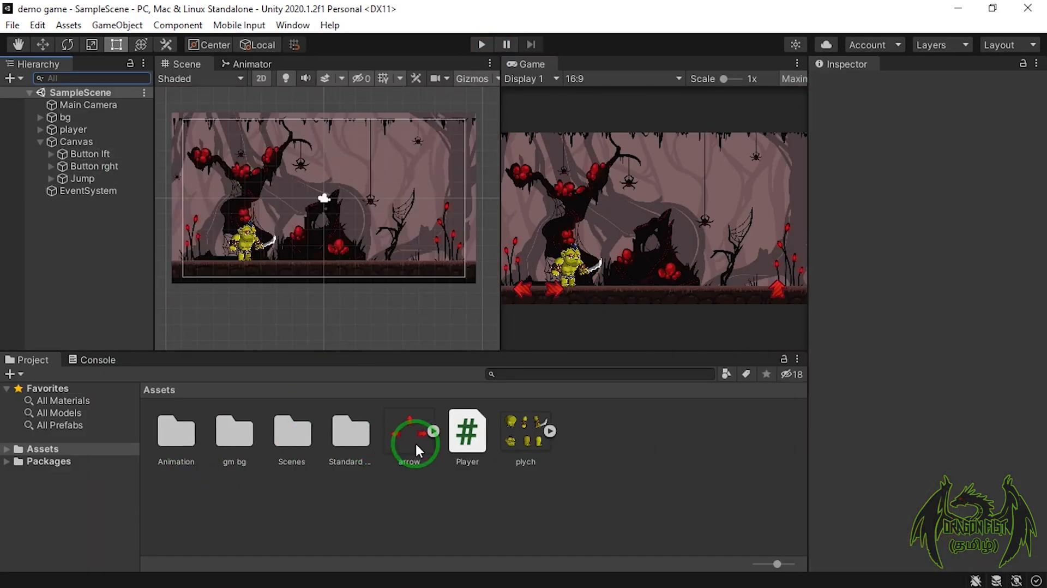
- Attach the AxisTouchButton script from Standard Assets/CrossPlatformInput/Scripts to both Button lft and Button rght
double_click(357, 435)
double_click(179, 439)
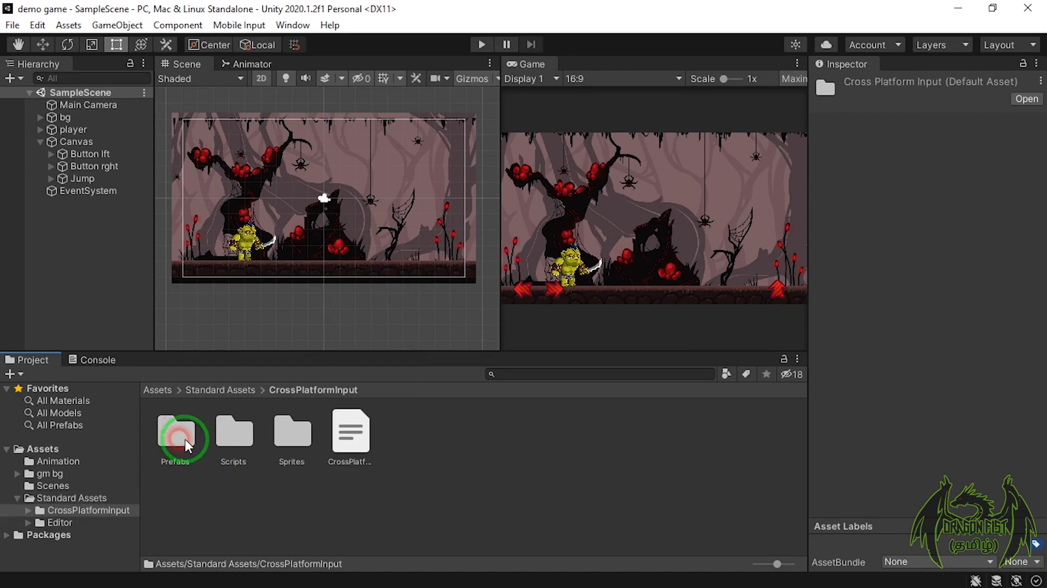
double_click(236, 436)
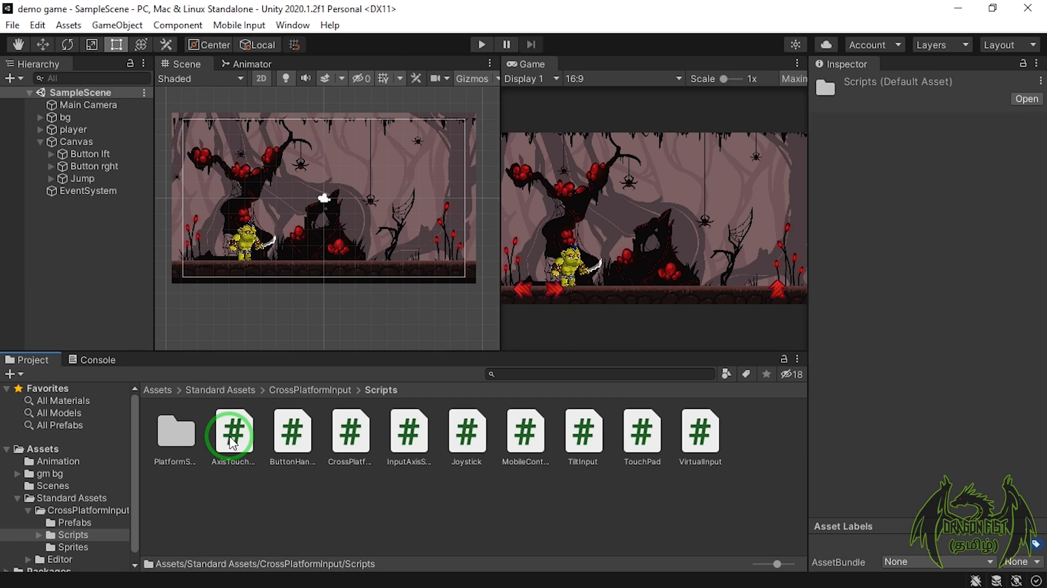
left_click_drag(233, 441, 92, 160)
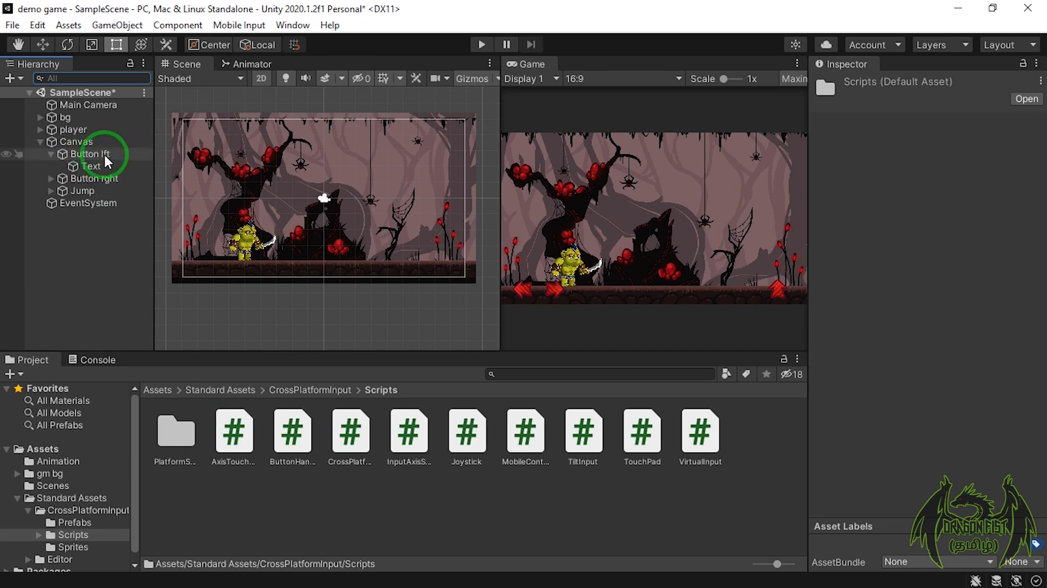
left_click(94, 155)
scroll(892, 312, "down", 5)
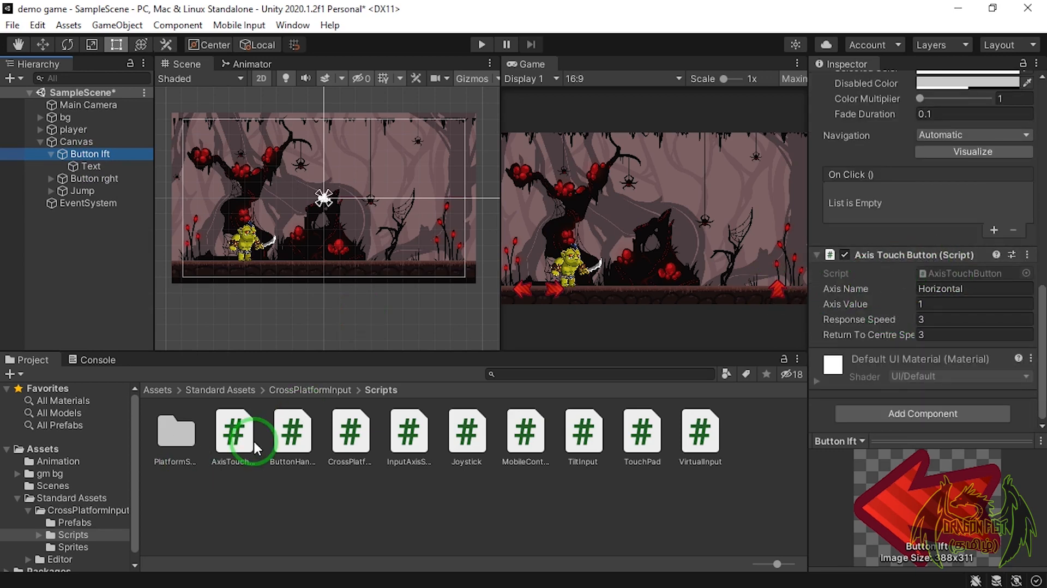
left_click_drag(254, 440, 107, 177)
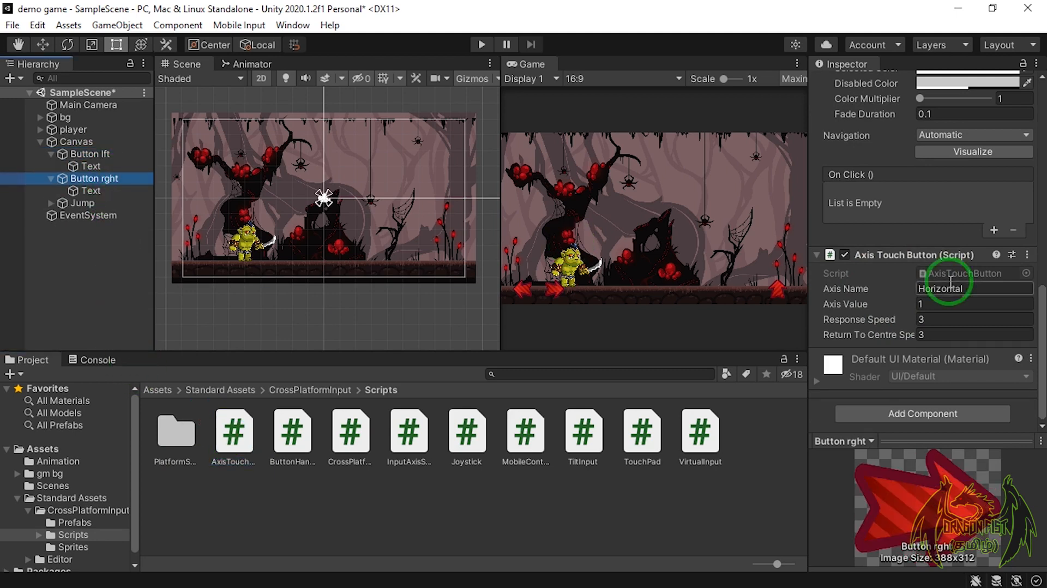
- Attach the ButtonHandler script to the Jump button and review its component settings
left_click(83, 204)
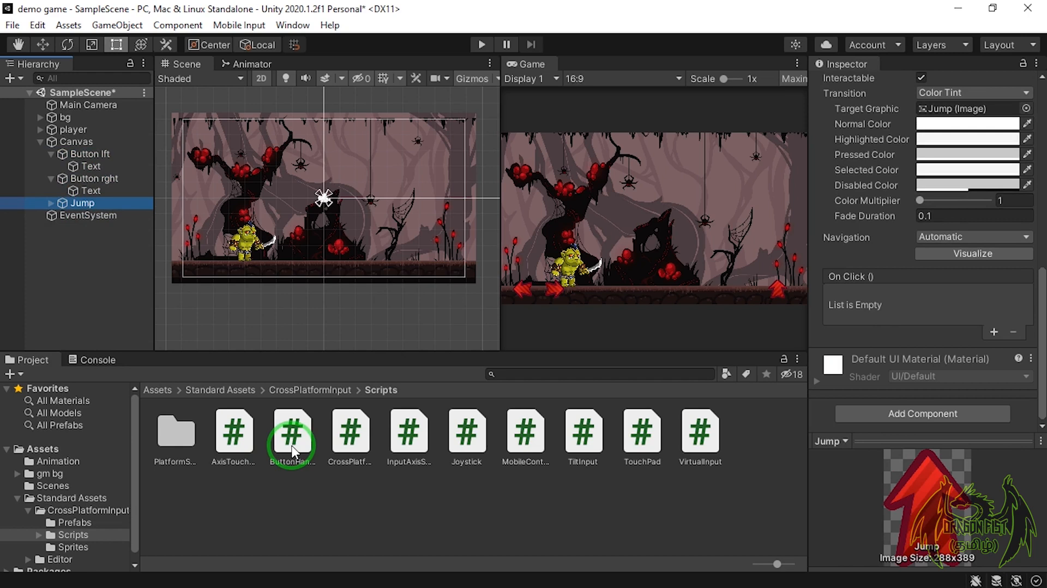
left_click_drag(293, 451, 86, 206)
left_click(85, 203)
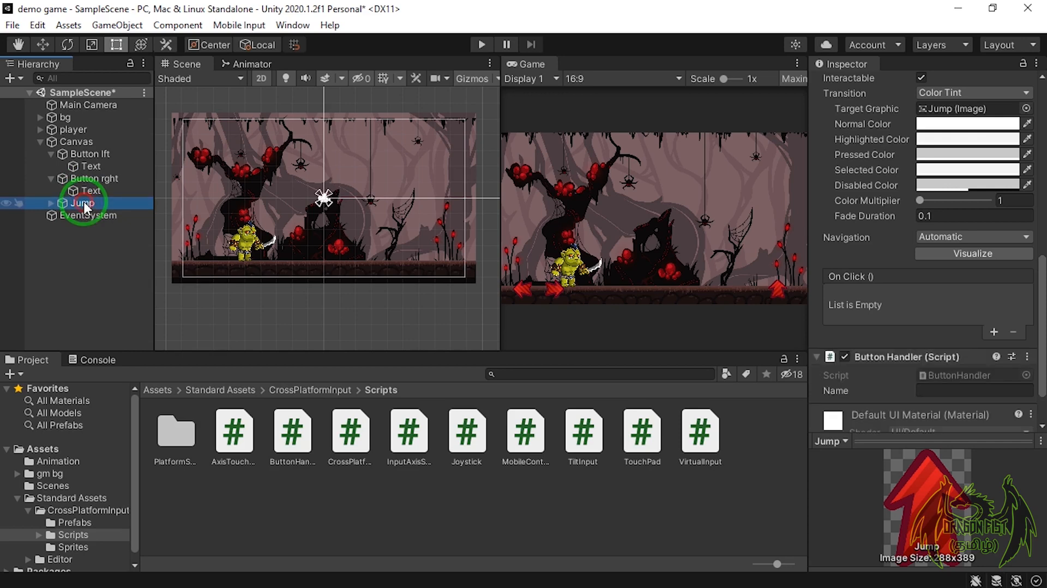
scroll(977, 293, "down", 3)
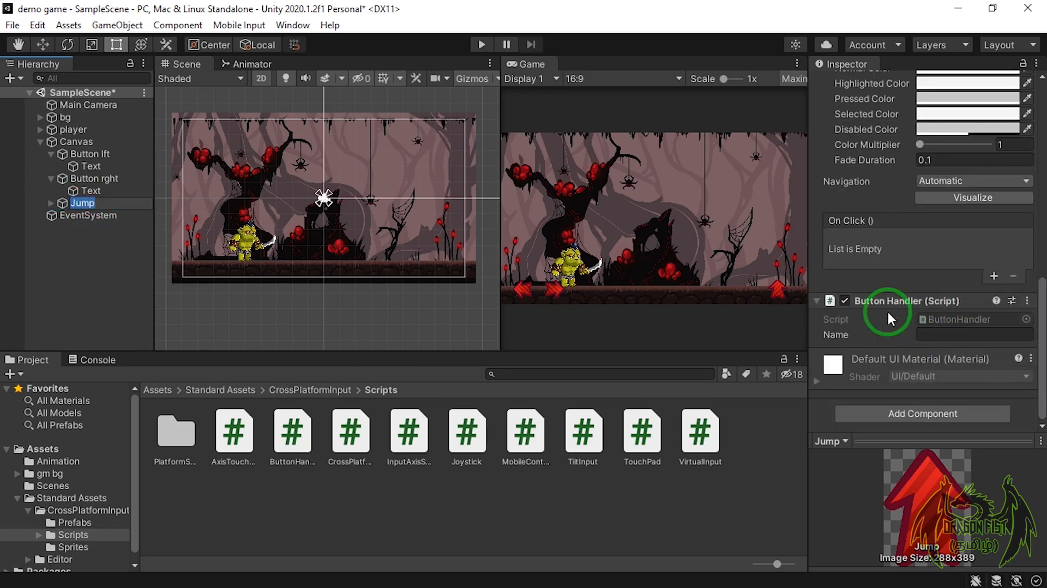
scroll(888, 335, "up", 5)
scroll(888, 335, "down", 5)
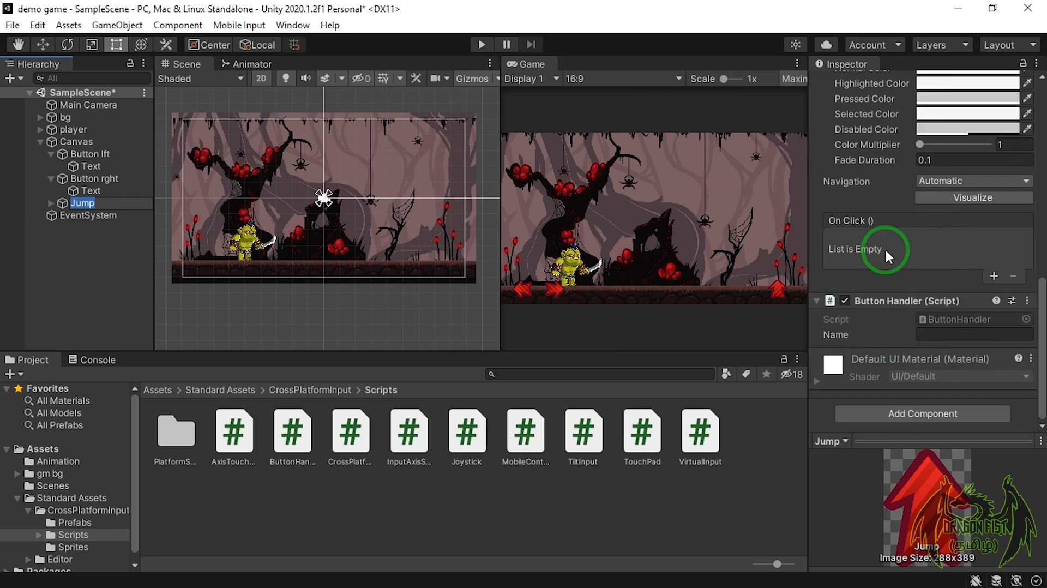
left_click(99, 269)
left_click(87, 202)
scroll(876, 273, "down", 5)
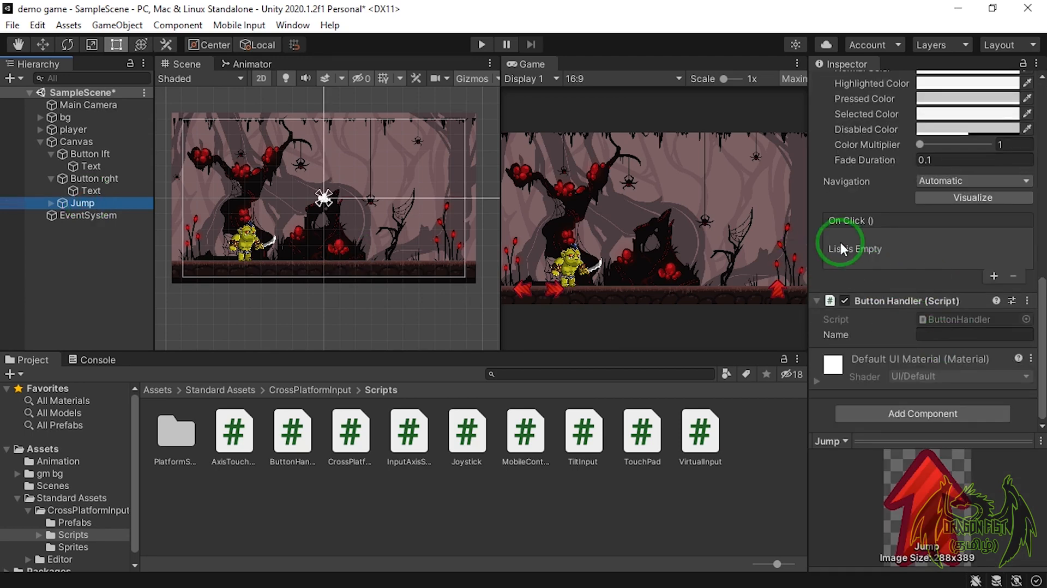
- Set the Axis Value of Button lft's Axis Touch Button component to -1
left_click(91, 155)
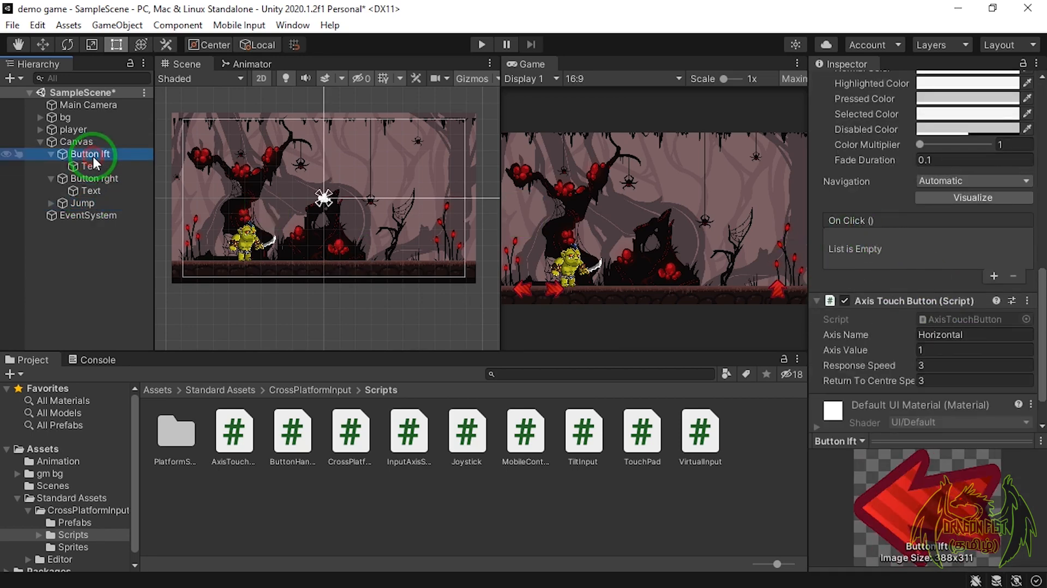
scroll(936, 303, "down", 2)
left_click(939, 302)
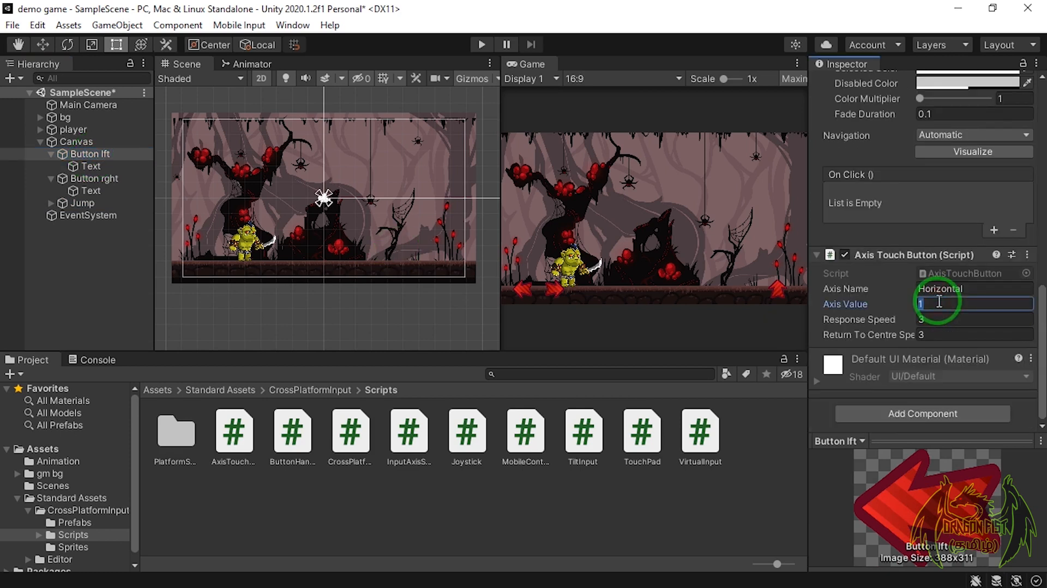
type("-")
key("BackSpace")
type("-1")
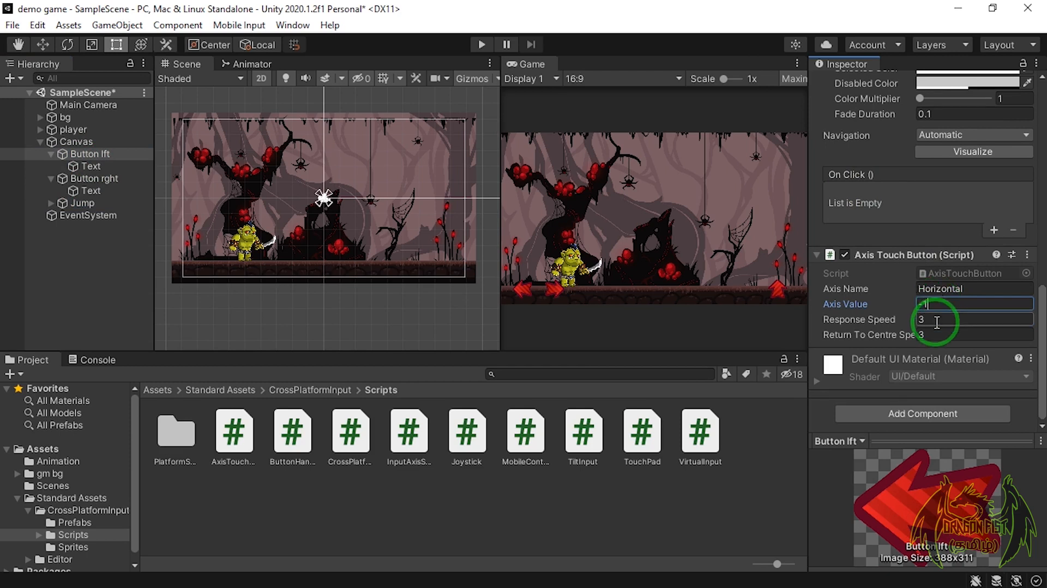
- Set both Response Speed and Return To Centre Speed of Button lft's Axis Touch Button component to 10000
left_click(937, 320)
type("1000")
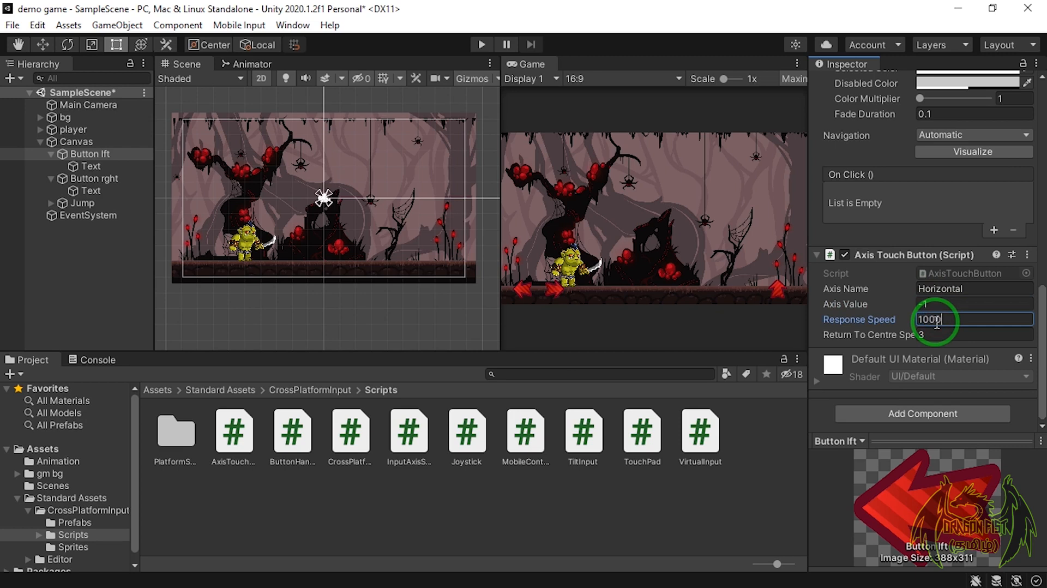
type("0")
left_click(955, 340)
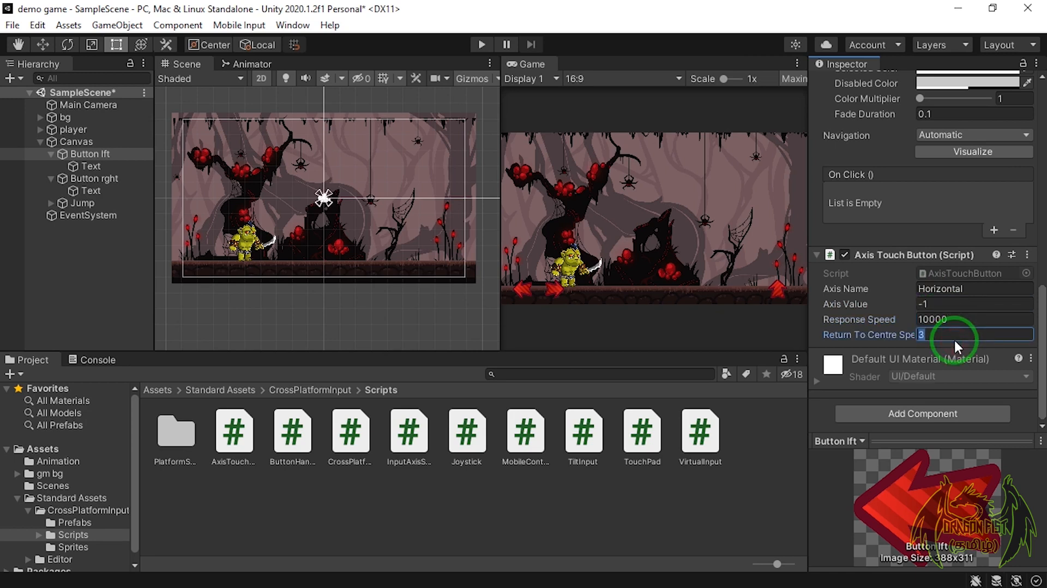
type("10000")
left_click(778, 454)
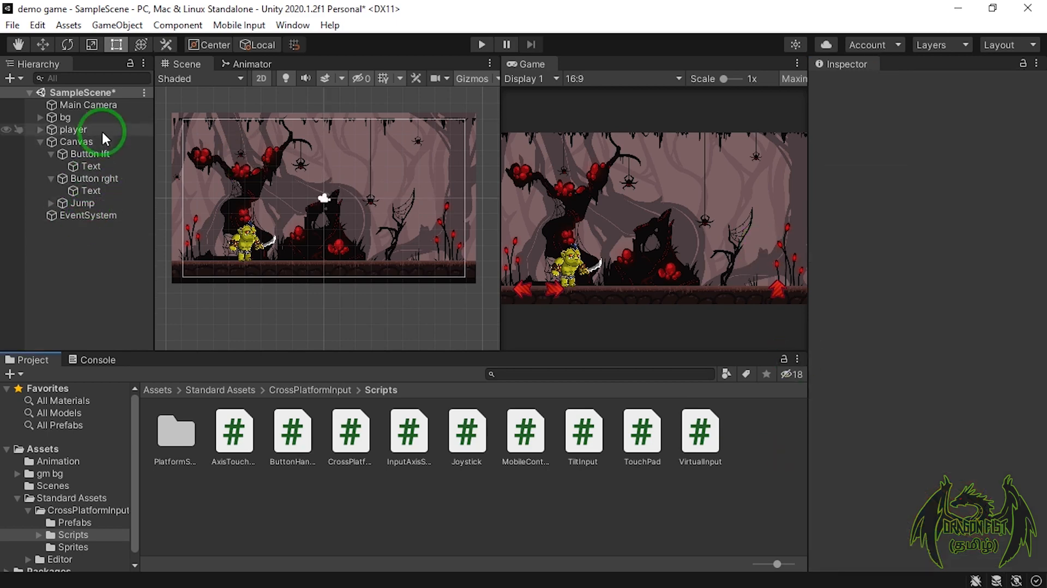
left_click(91, 155)
scroll(885, 279, "down", 6)
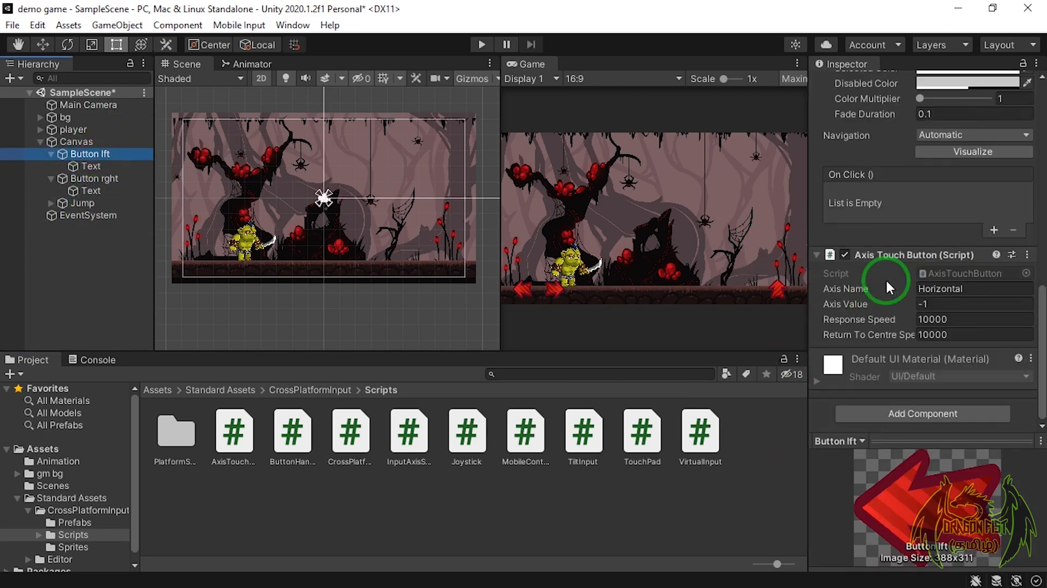
- Set Response Speed to 10000 and raise Return To Centre Speed in Button rght's Axis Touch Button component
left_click(121, 180)
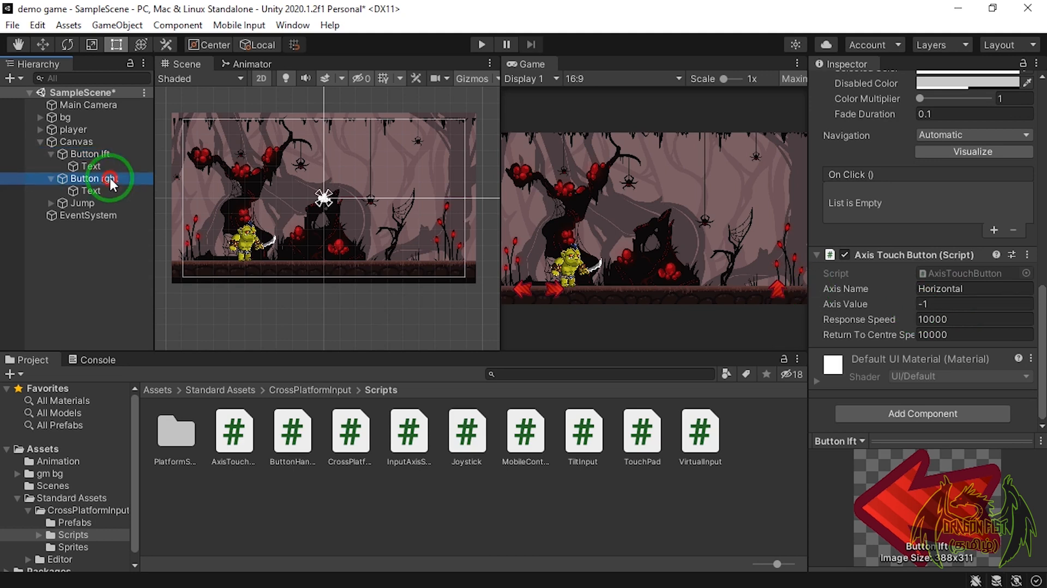
left_click(942, 318)
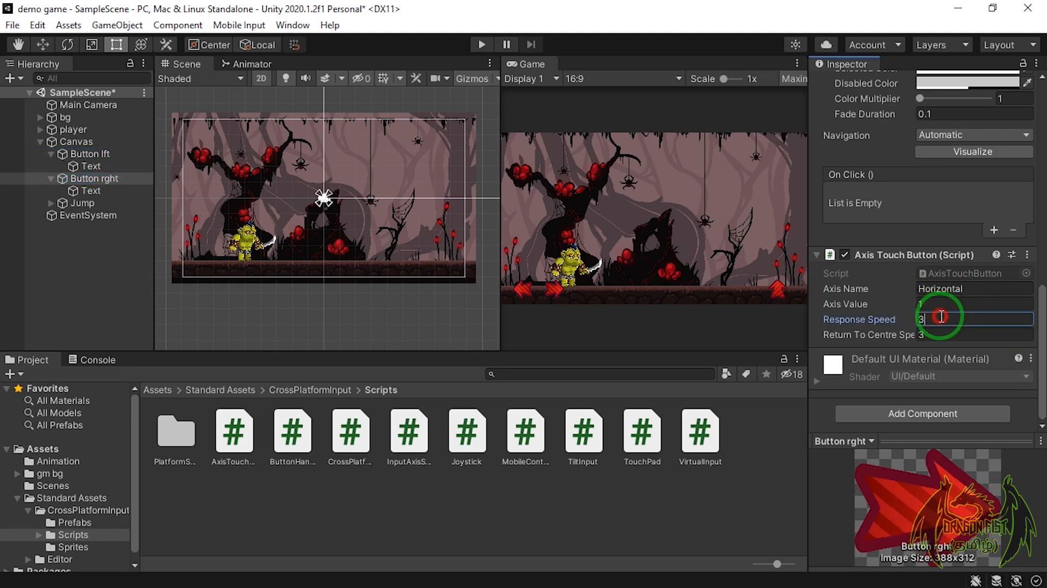
type("10000")
left_click(946, 334)
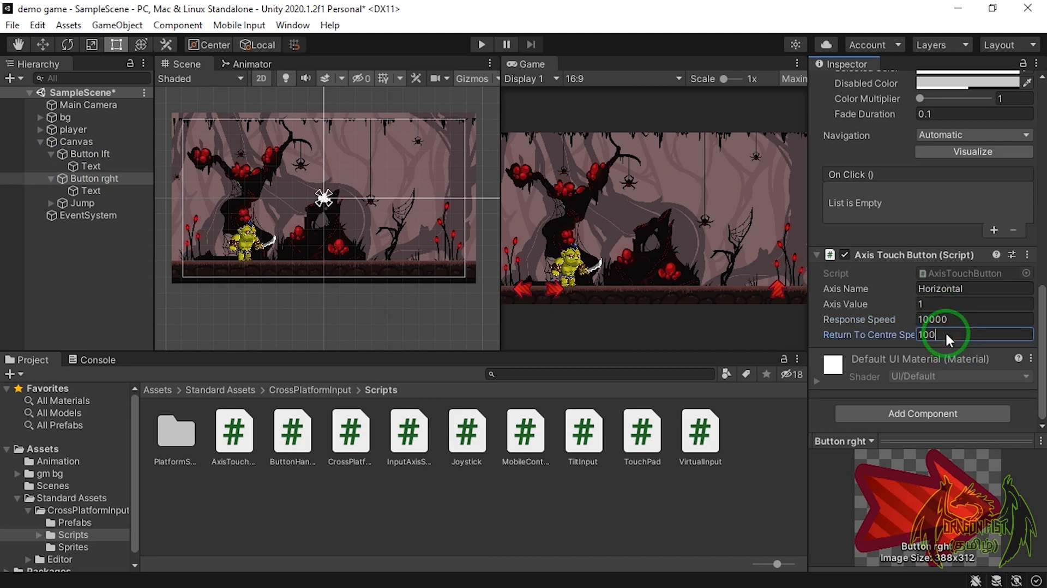
left_click(771, 429)
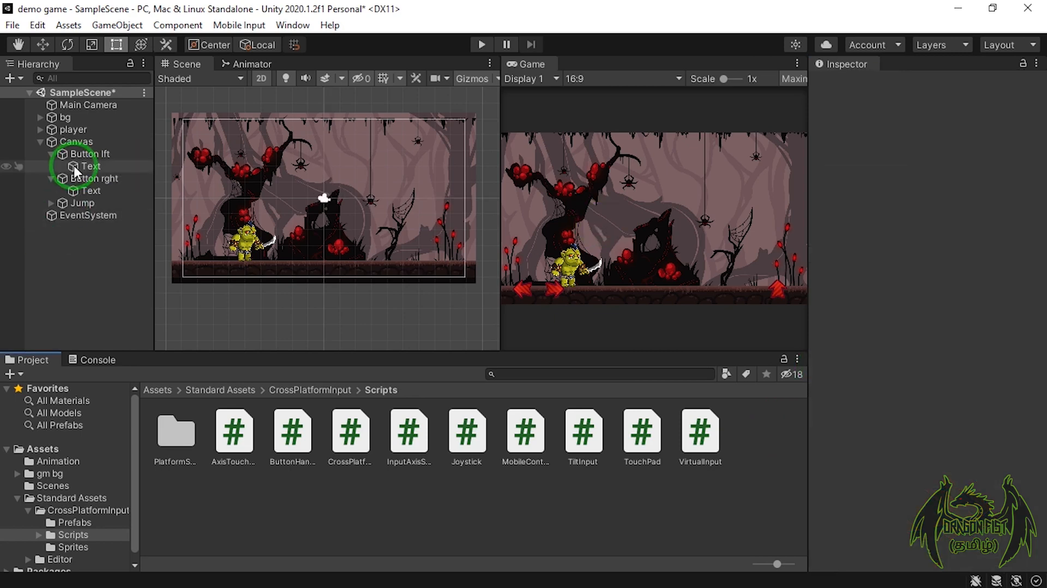
- Enter Jump as the Name in the Jump button's Button Handler component
left_click(93, 202)
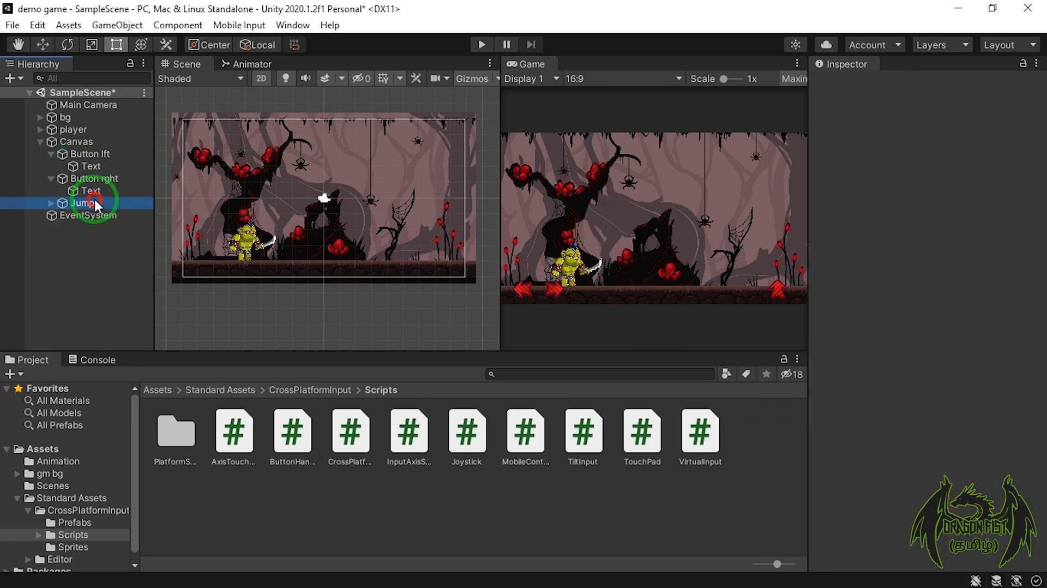
scroll(911, 348, "down", 10)
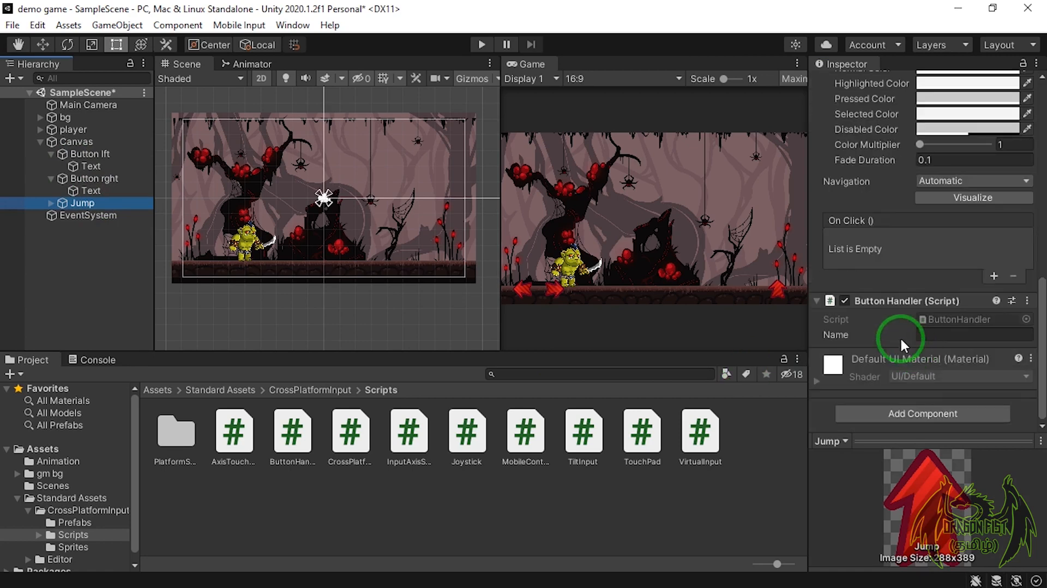
left_click(946, 333)
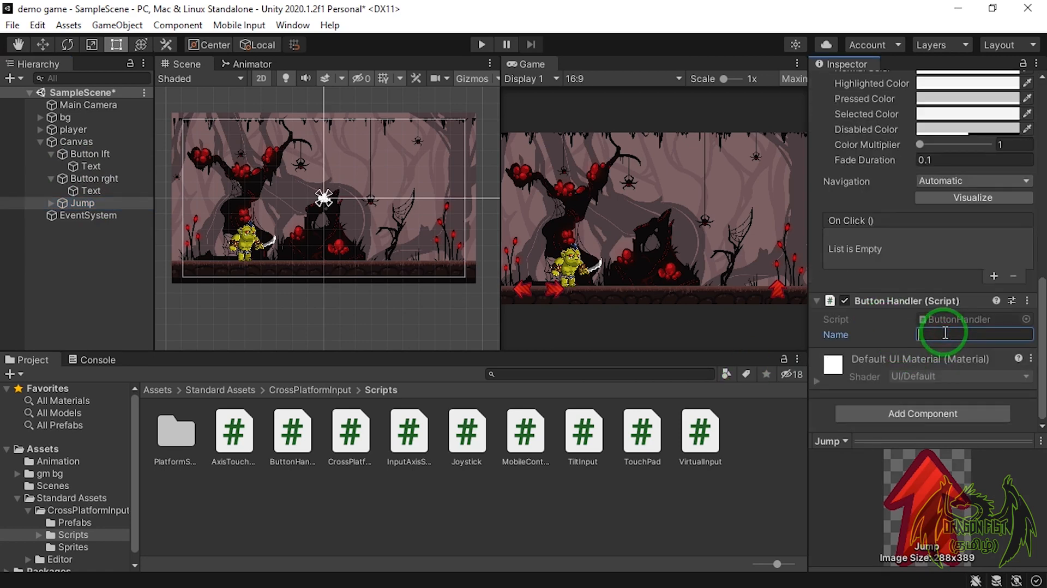
type("Jump")
left_click(757, 466)
- Add an Event Trigger component to the Jump button
left_click(79, 203)
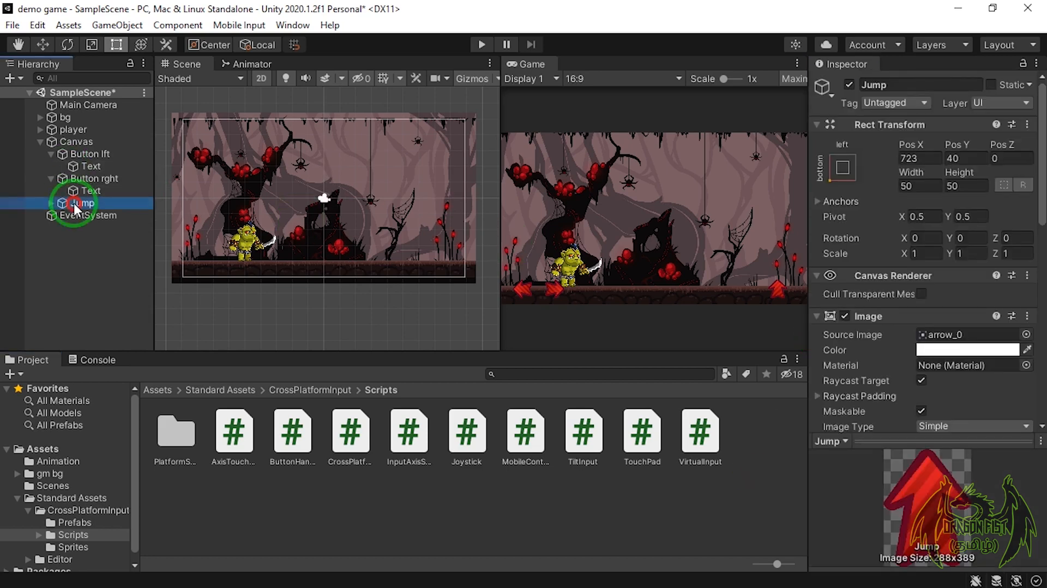
scroll(977, 356, "down", 10)
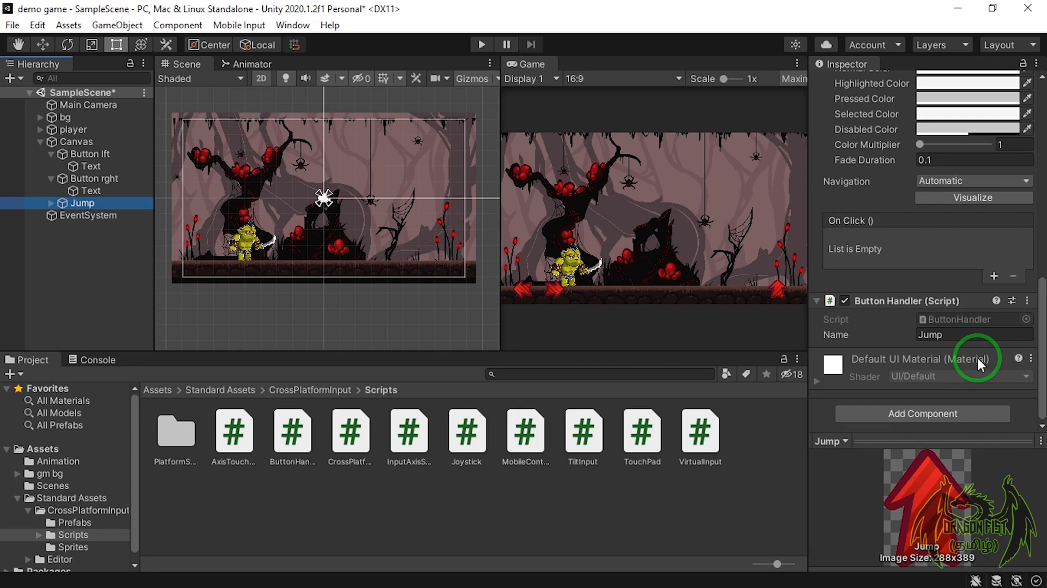
left_click(974, 410)
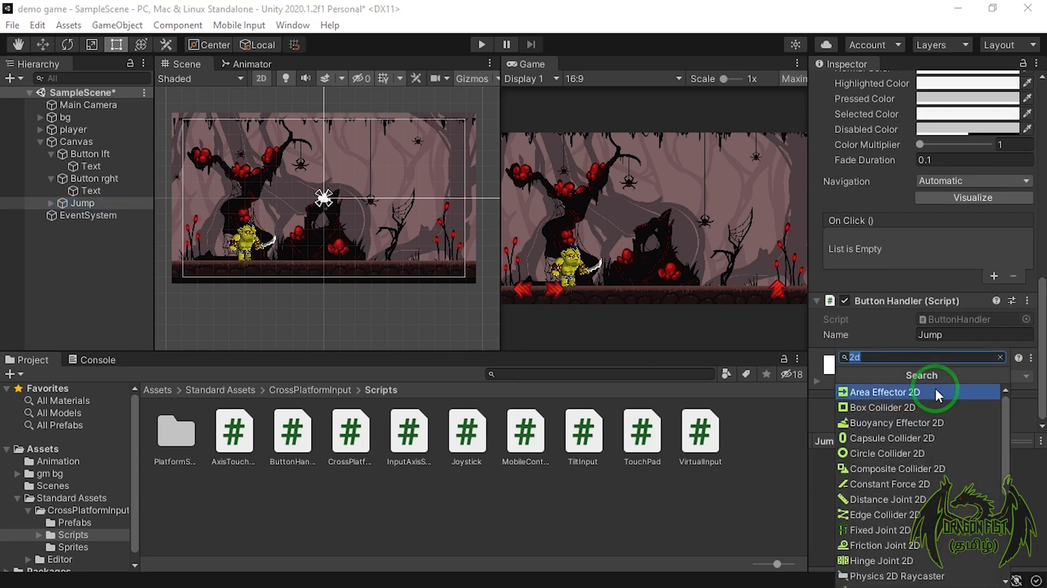
left_click(887, 356)
key("BackSpace")
key("BackSpace")
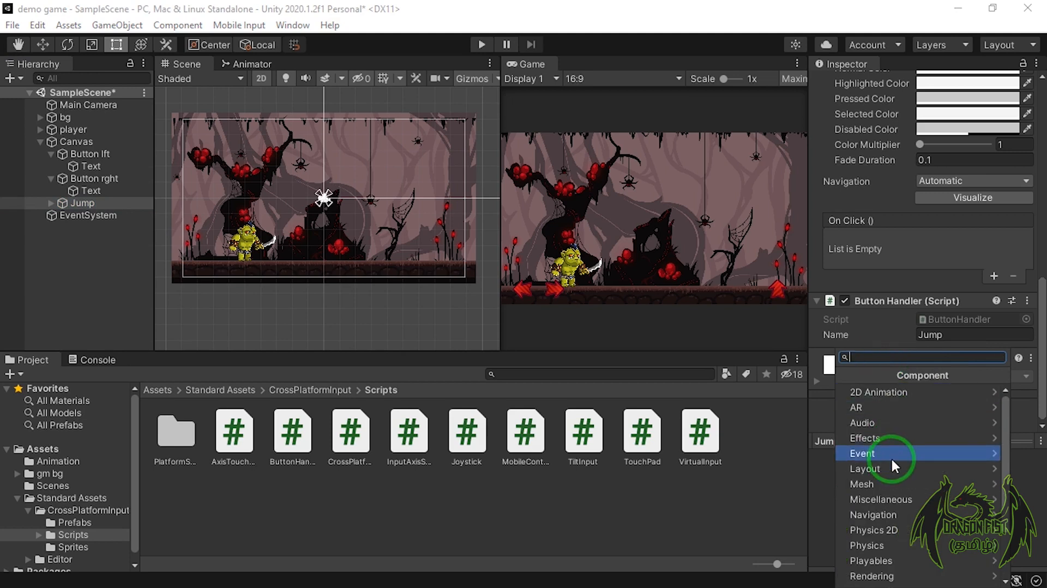
left_click(890, 457)
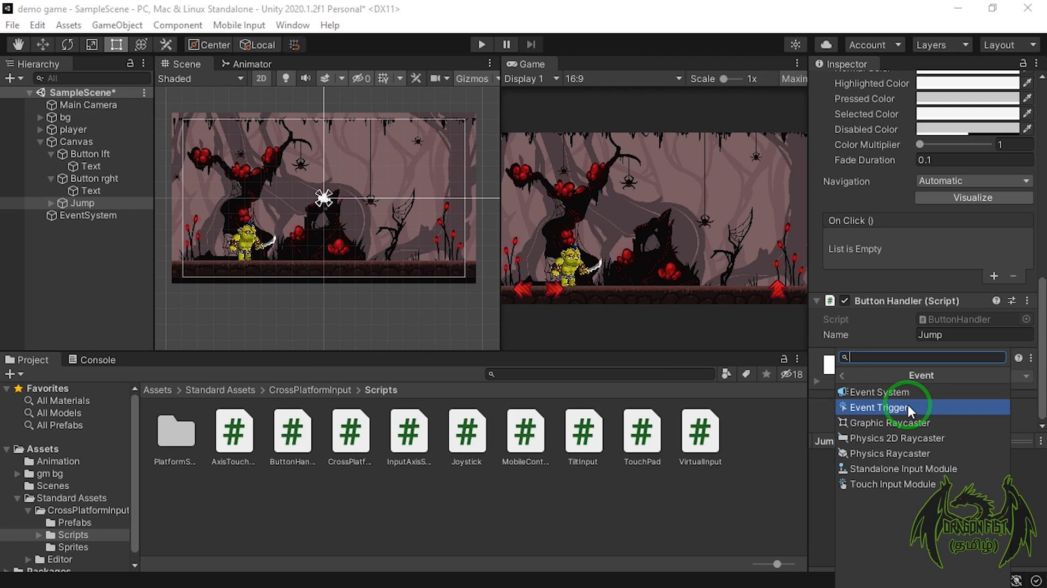
left_click(908, 402)
scroll(922, 390, "down", 2)
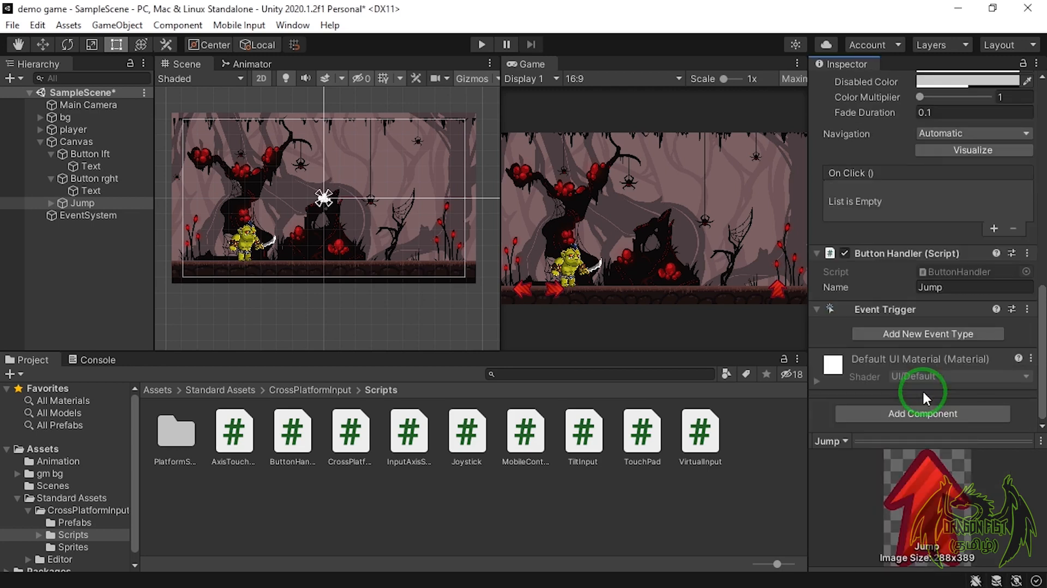
- Add a PointerDown event to the Event Trigger that calls ButtonHandler.SetDownState on the Jump object
left_click(929, 332)
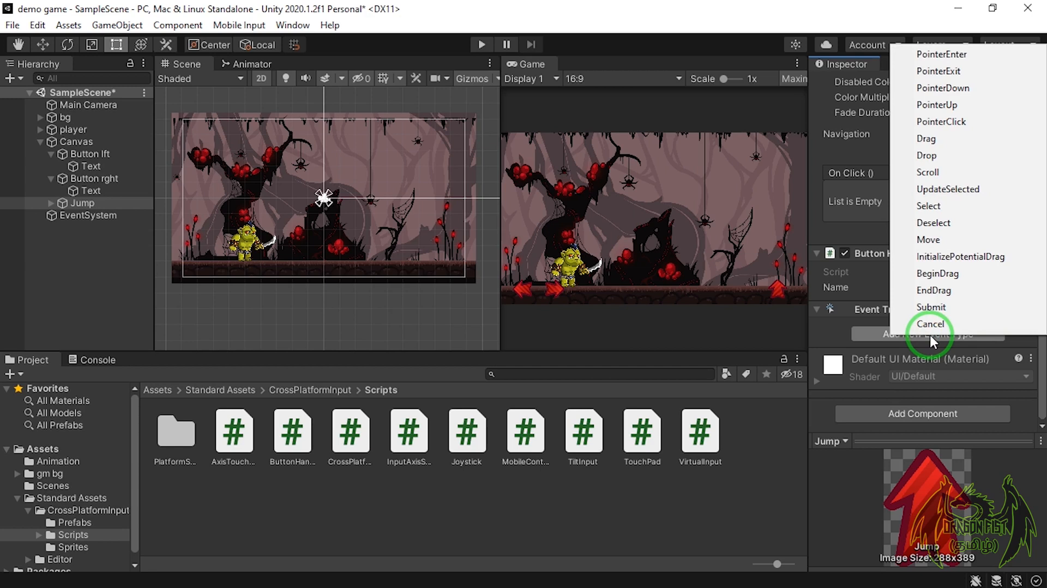
left_click(945, 89)
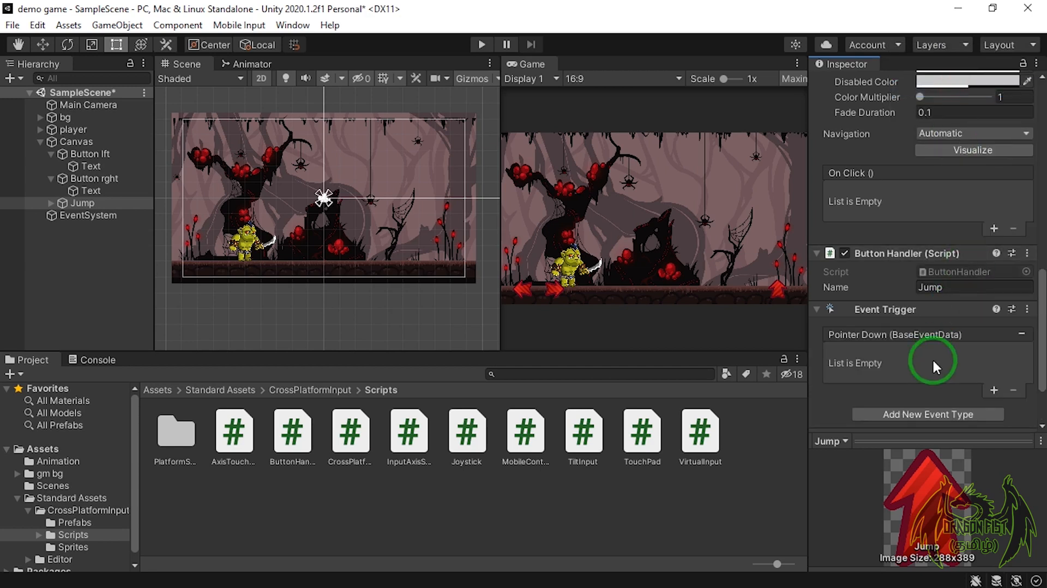
scroll(932, 359, "down", 3)
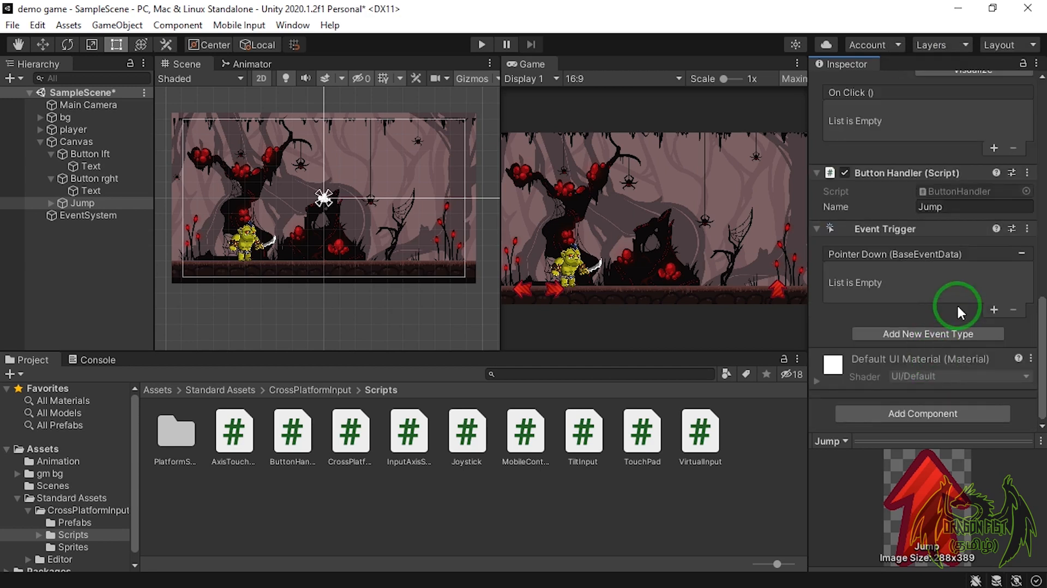
left_click(994, 310)
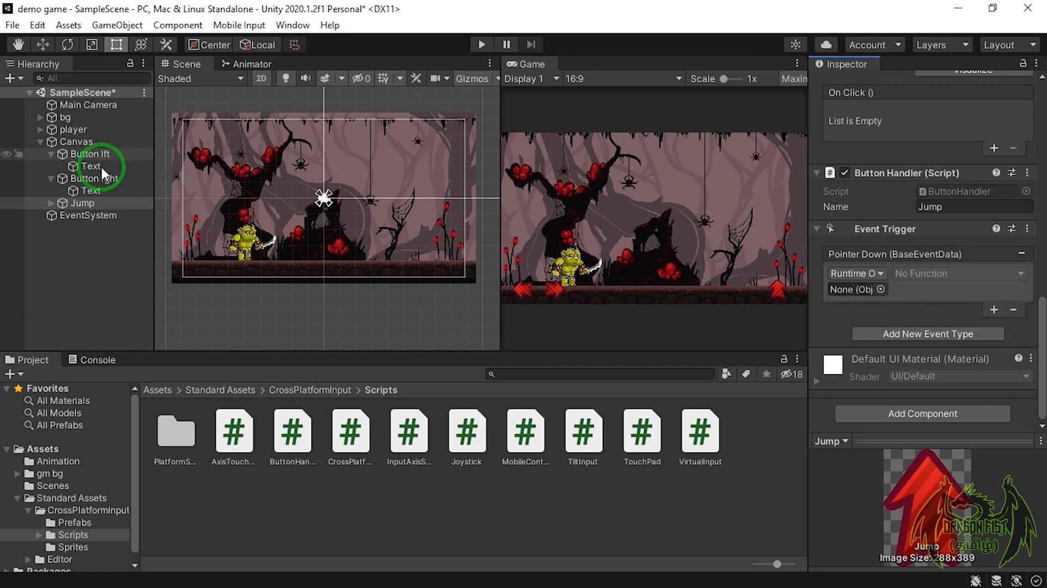
left_click_drag(76, 203, 843, 293)
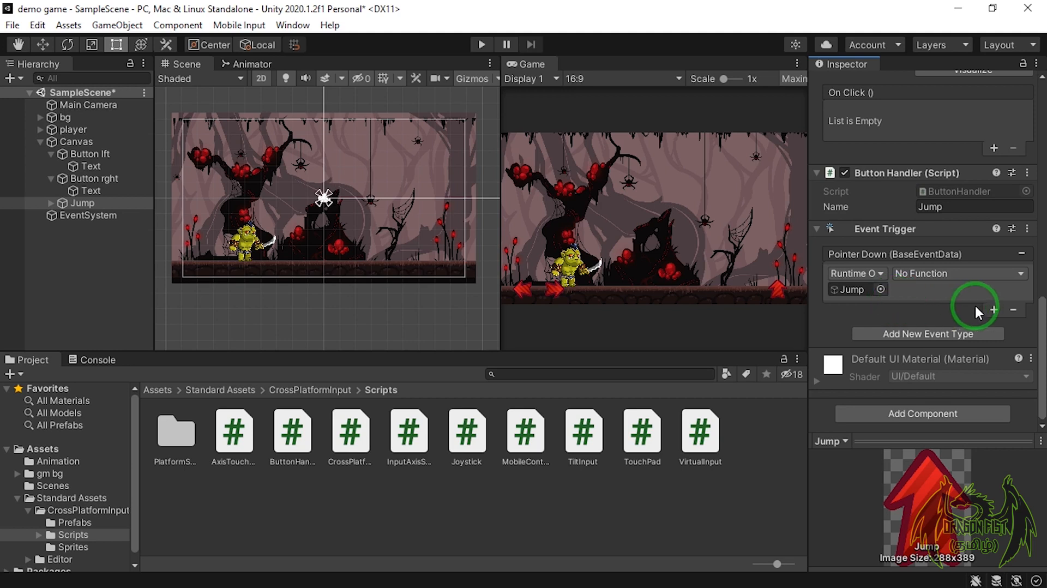
left_click(987, 274)
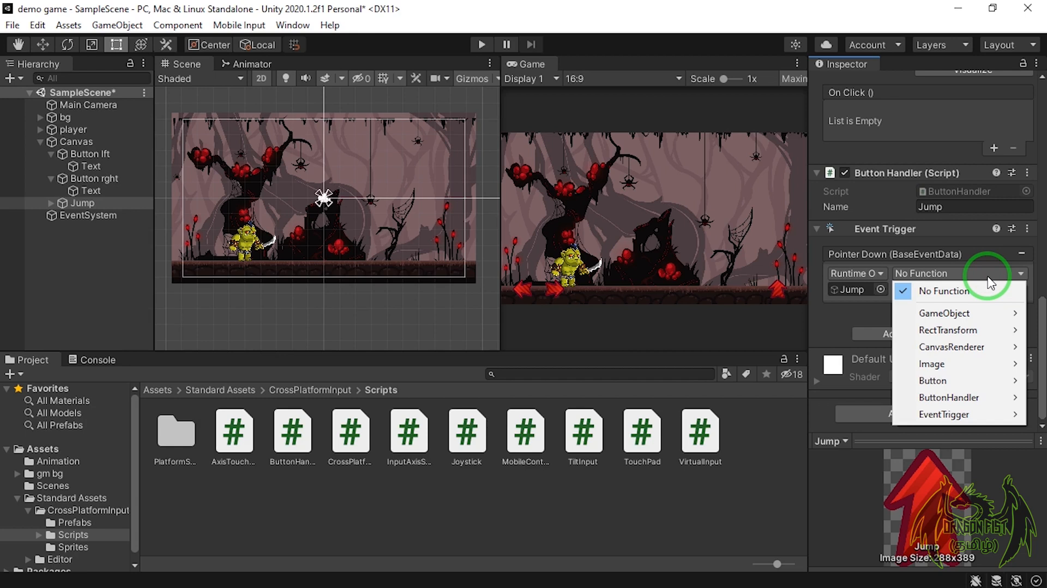
left_click(961, 397)
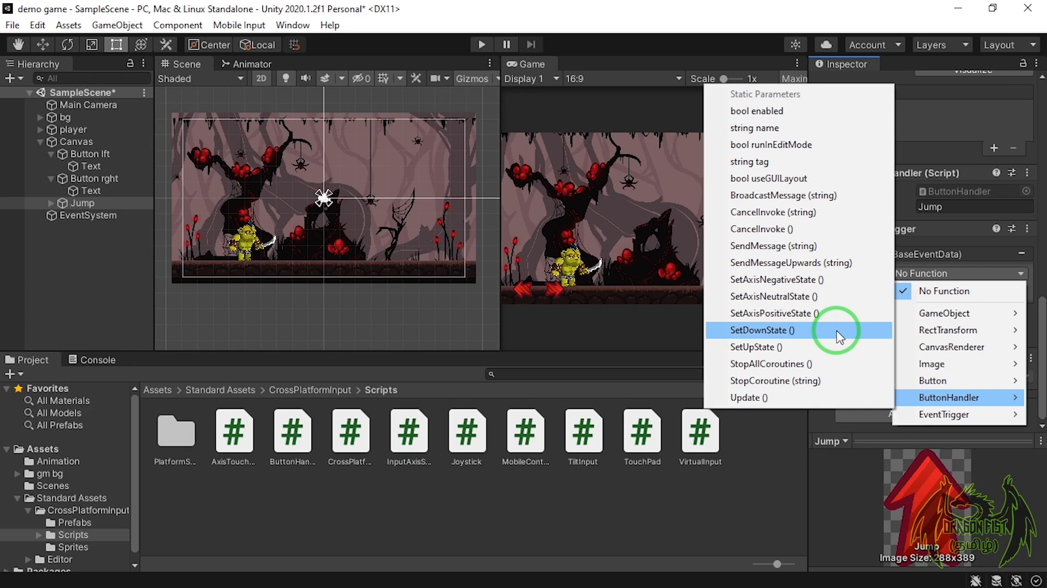
left_click(838, 329)
- Add a PointerUp event to the Jump button's Event Trigger that calls ButtonHandler.SetUpState
left_click(879, 334)
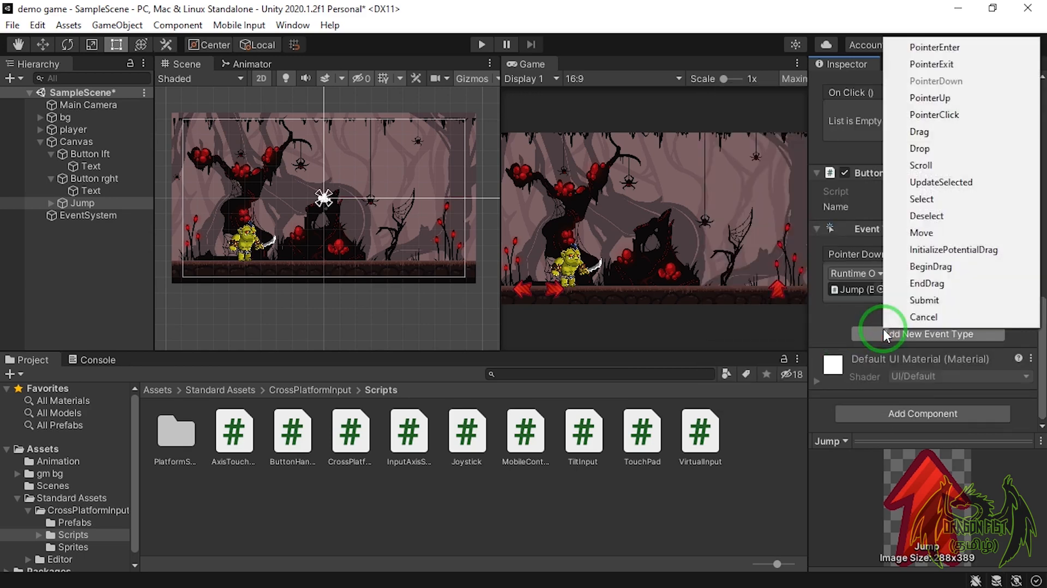
left_click(946, 101)
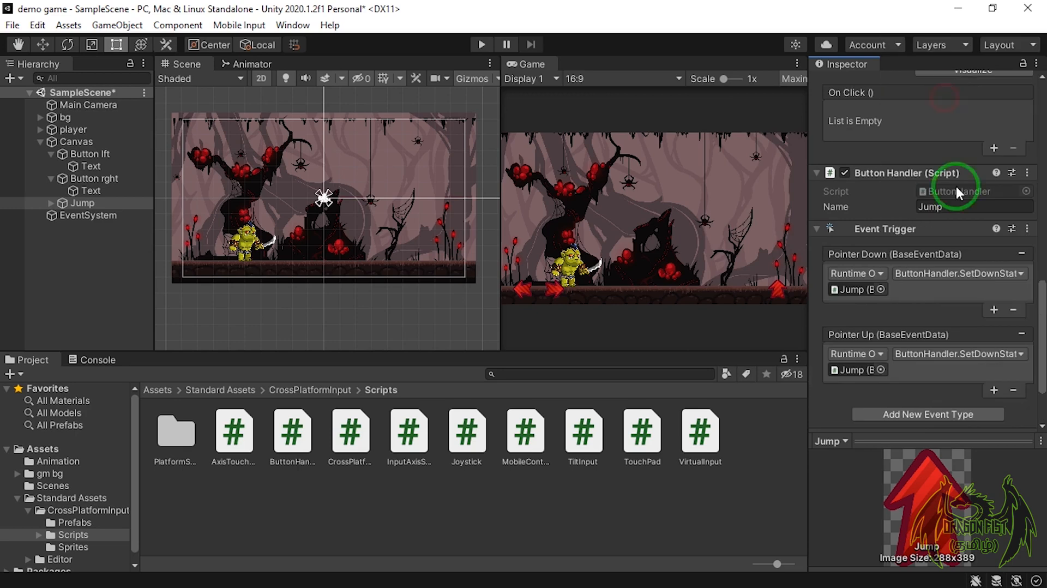
left_click(931, 353)
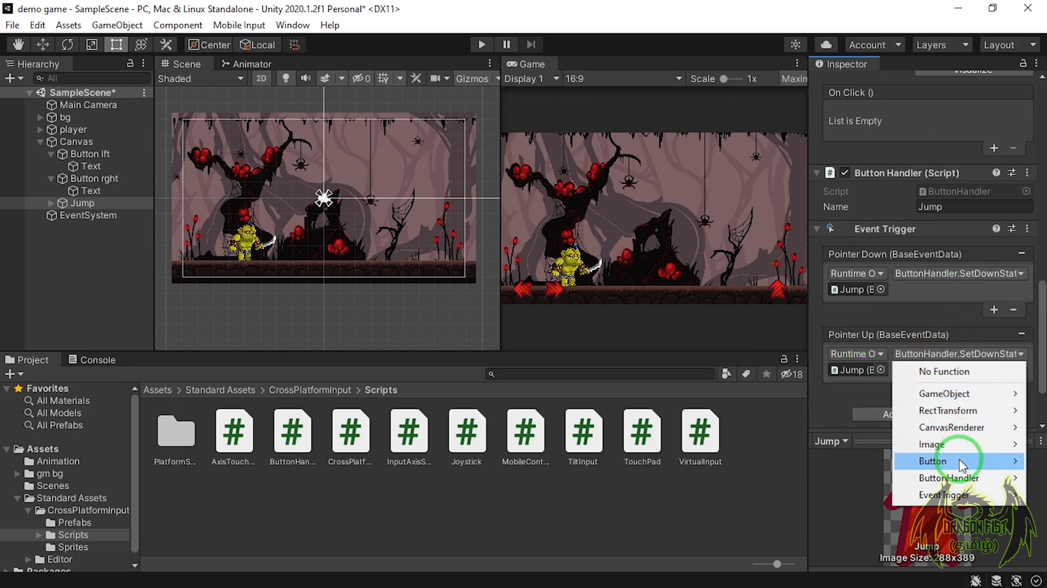
mouse_move(960, 465)
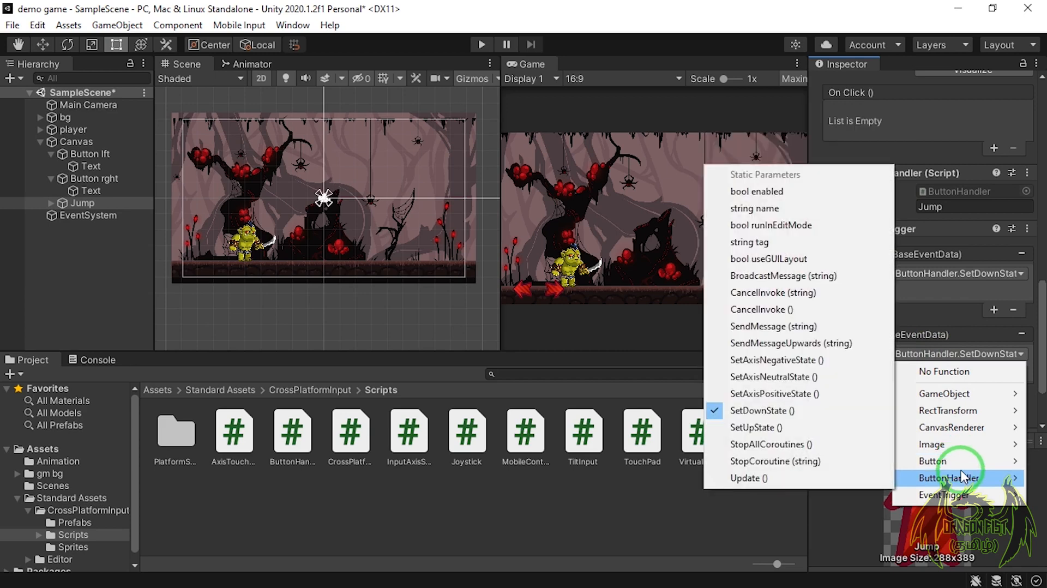
left_click(808, 428)
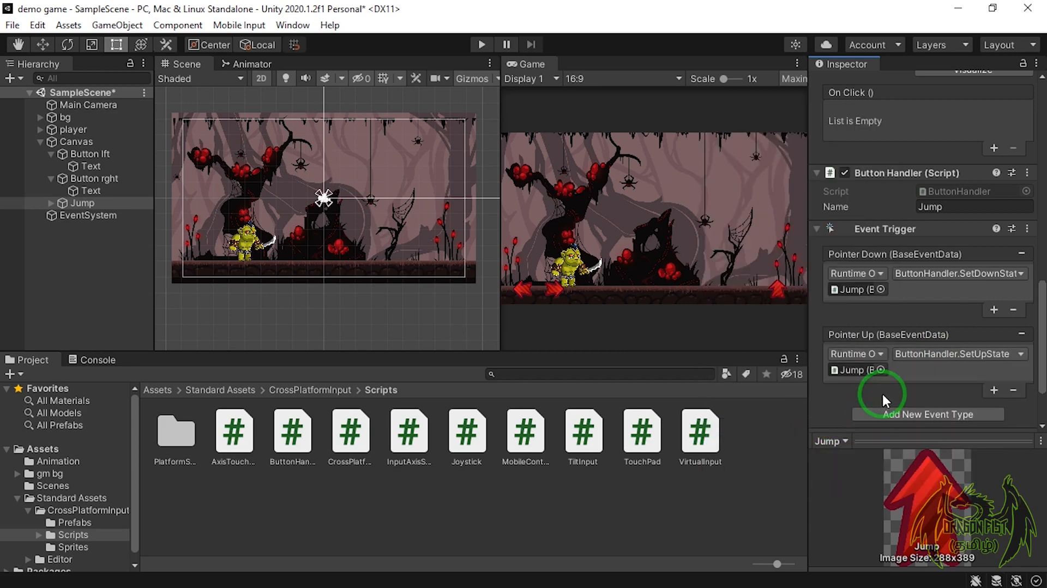
- Open the Player script from the Assets folder in Visual Studio
left_click(159, 389)
left_click(558, 501)
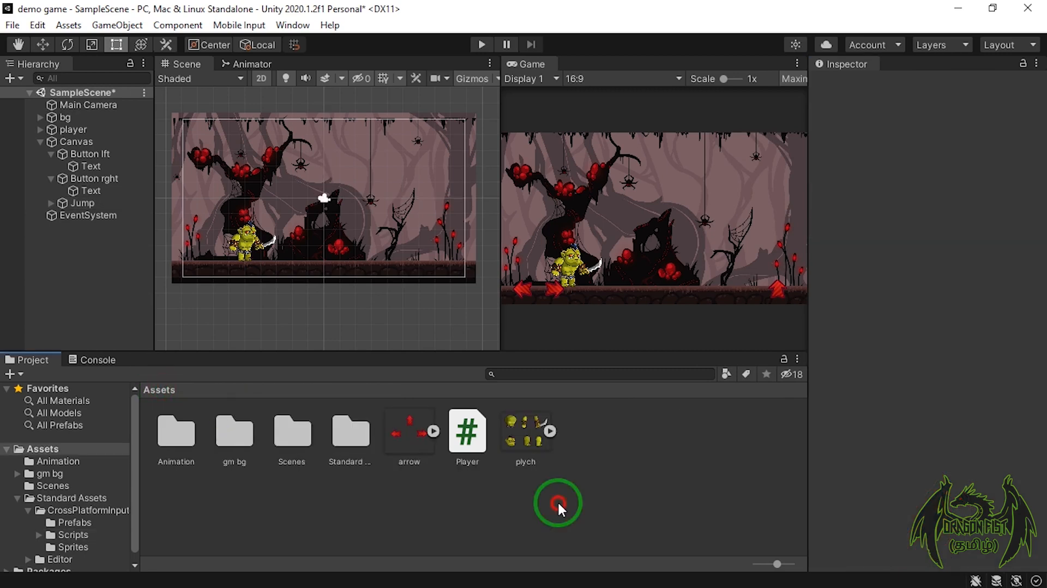
left_click(696, 434)
double_click(468, 433)
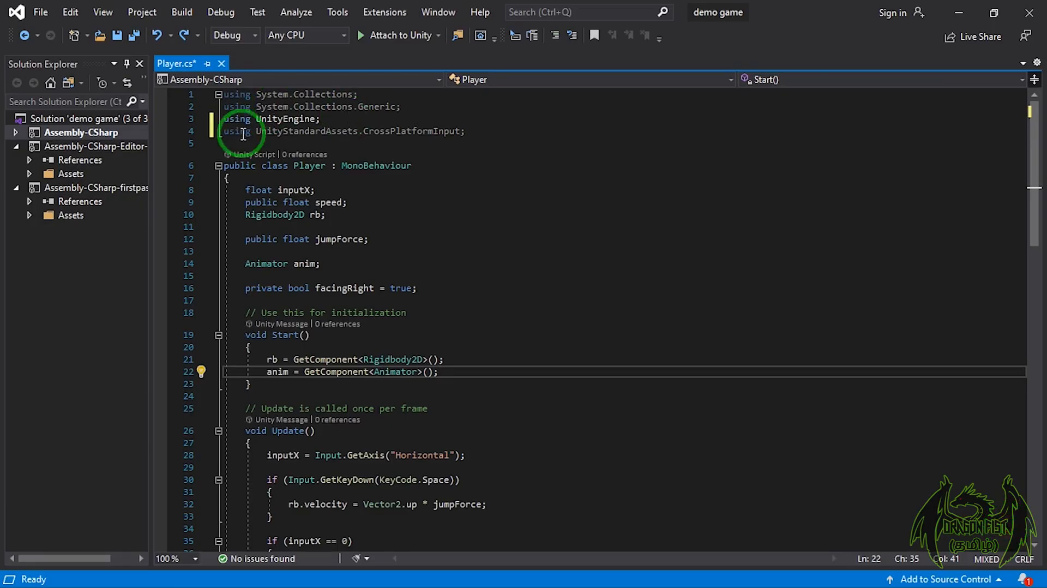
- Replace Input with CrossPlatformInputManager in the inputX assignment that reads GetAxis("Horizontal") in Update
left_click_drag(224, 132, 486, 130)
left_click(486, 131)
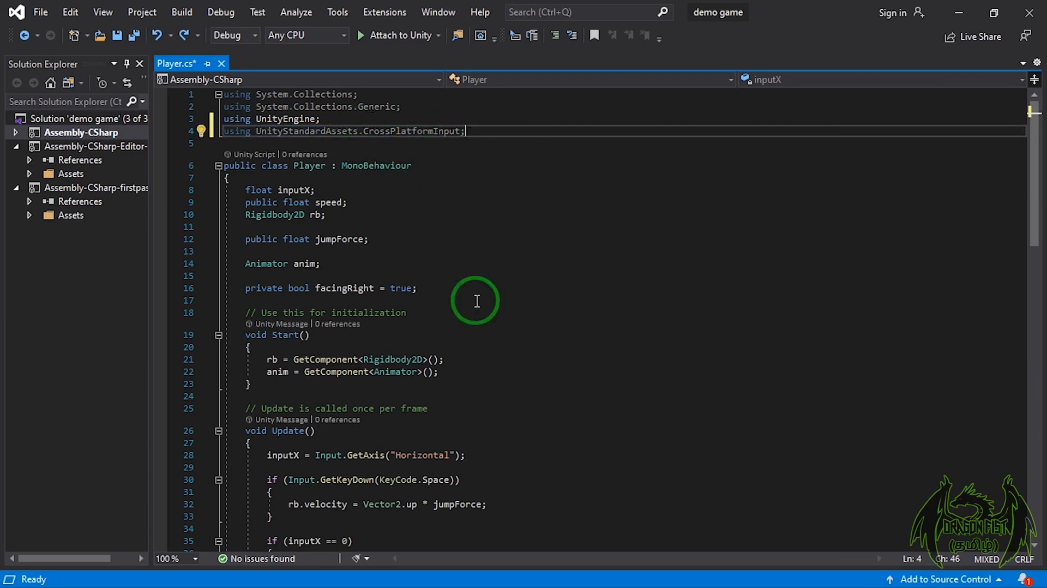
scroll(475, 304, "down", 2)
scroll(474, 304, "down", 1)
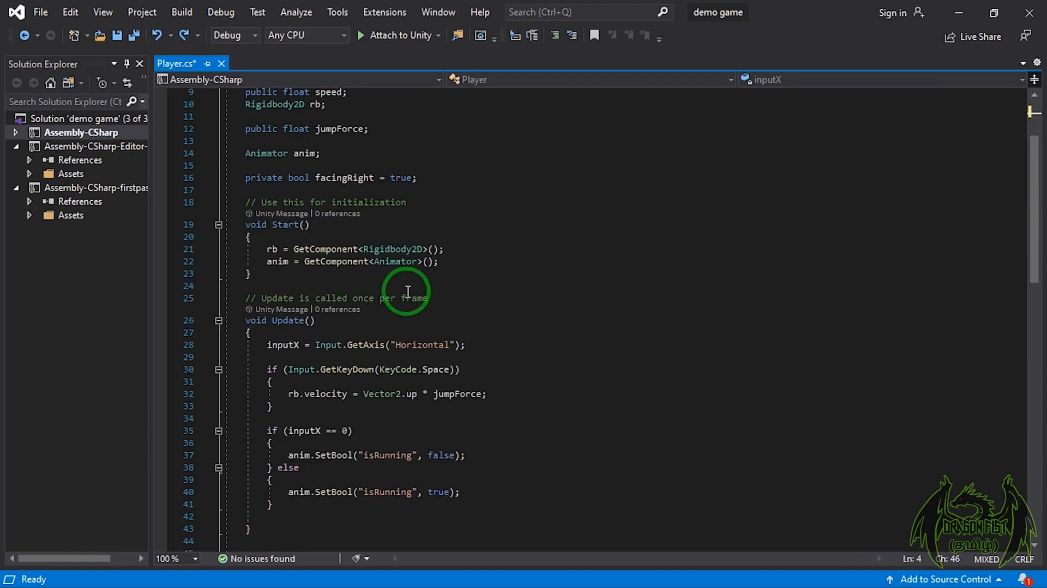
left_click(326, 344)
double_click(328, 345)
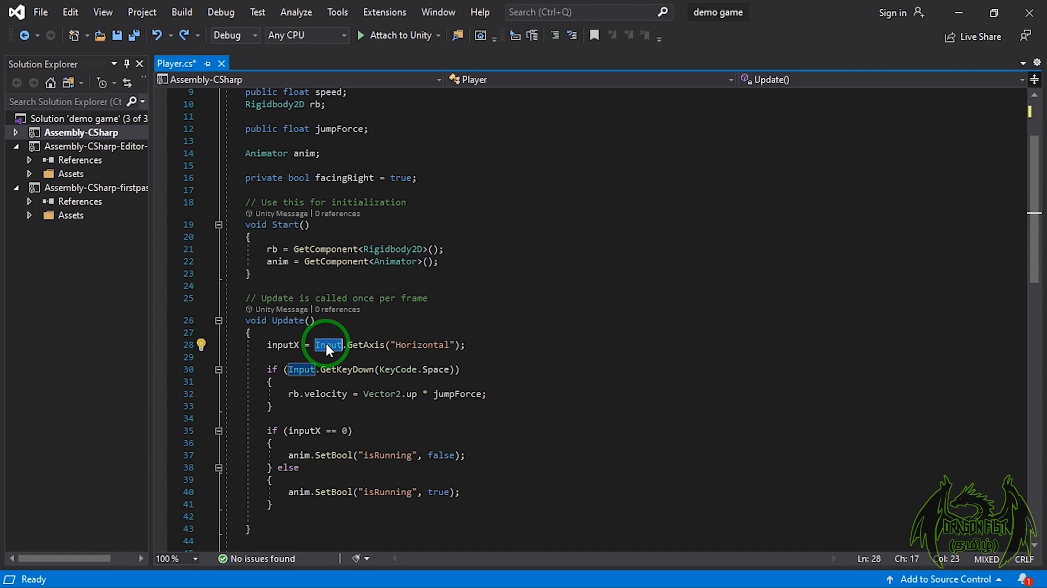
key("BackSpace")
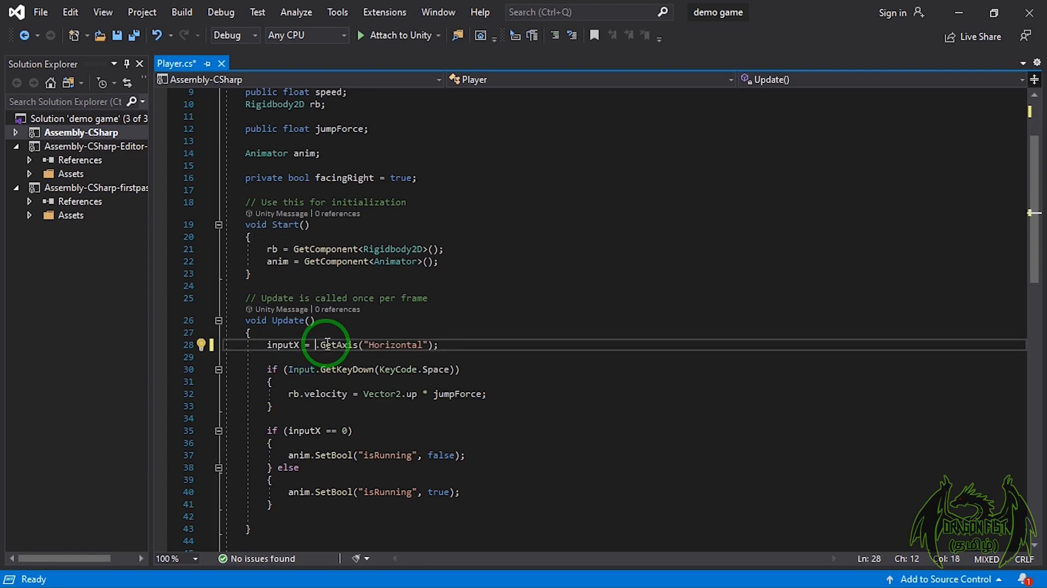
type("C")
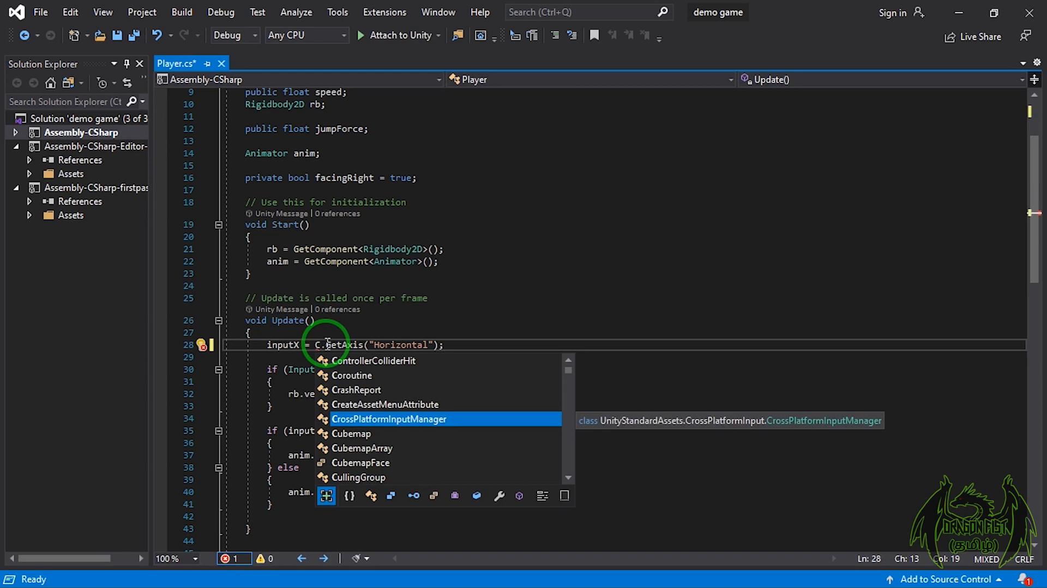
key("Tab")
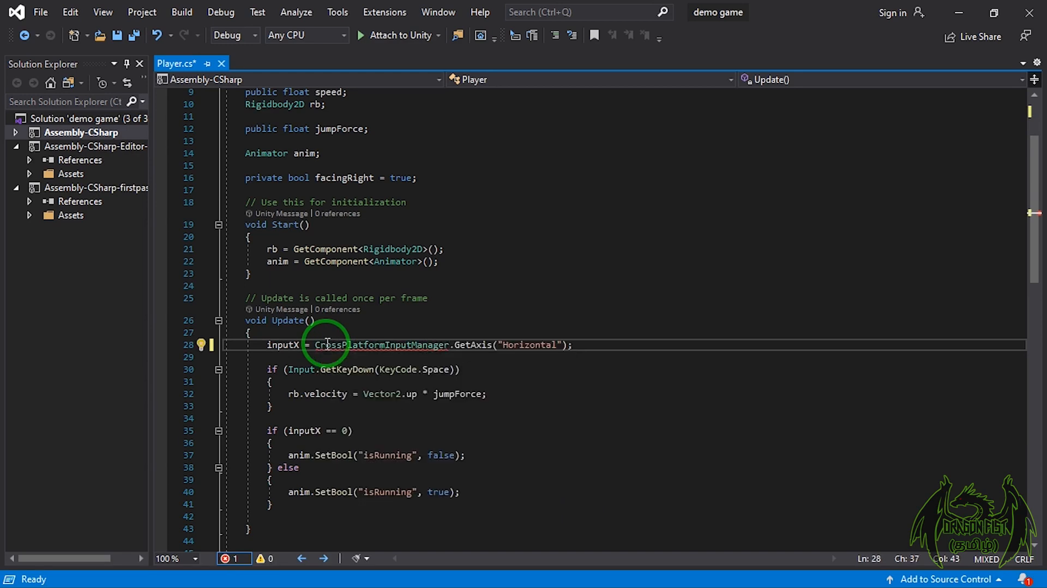
left_click(414, 320)
- Replace Input with CrossPlatformInputManager in the jump condition of the Update method
scroll(418, 320, "down", 3)
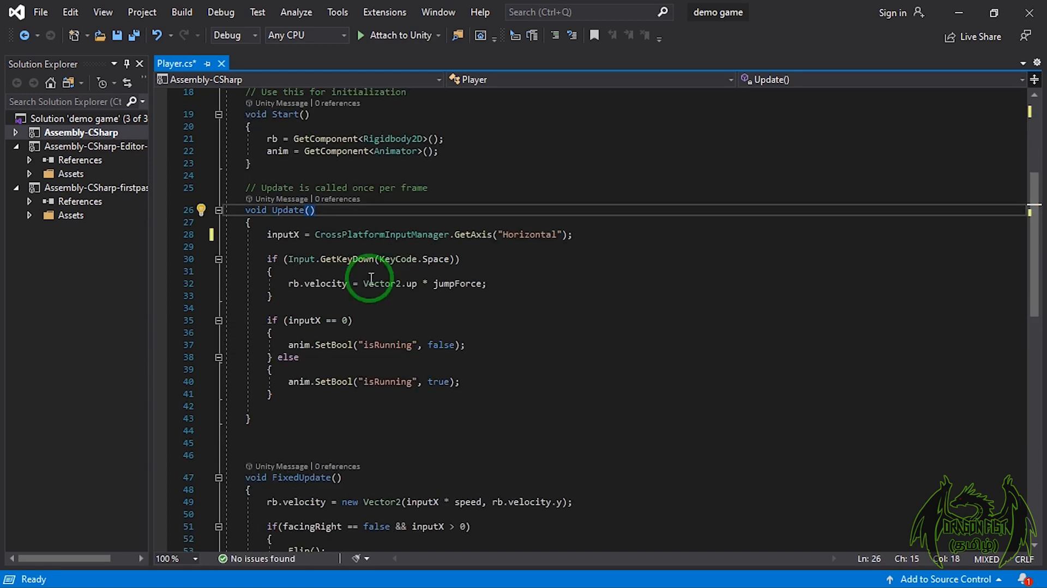
double_click(297, 259)
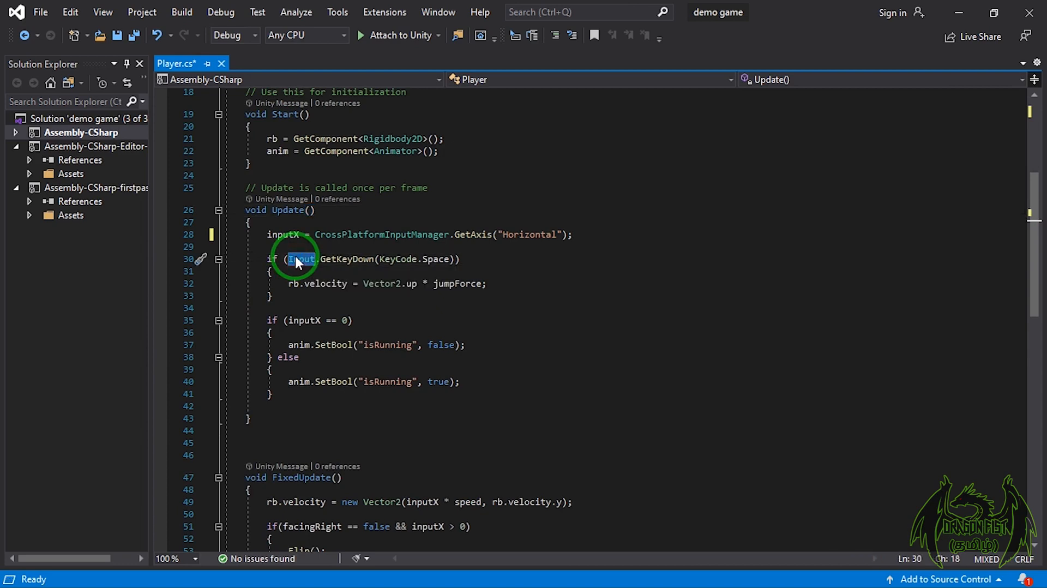
key("BackSpace")
key("ctrl+space")
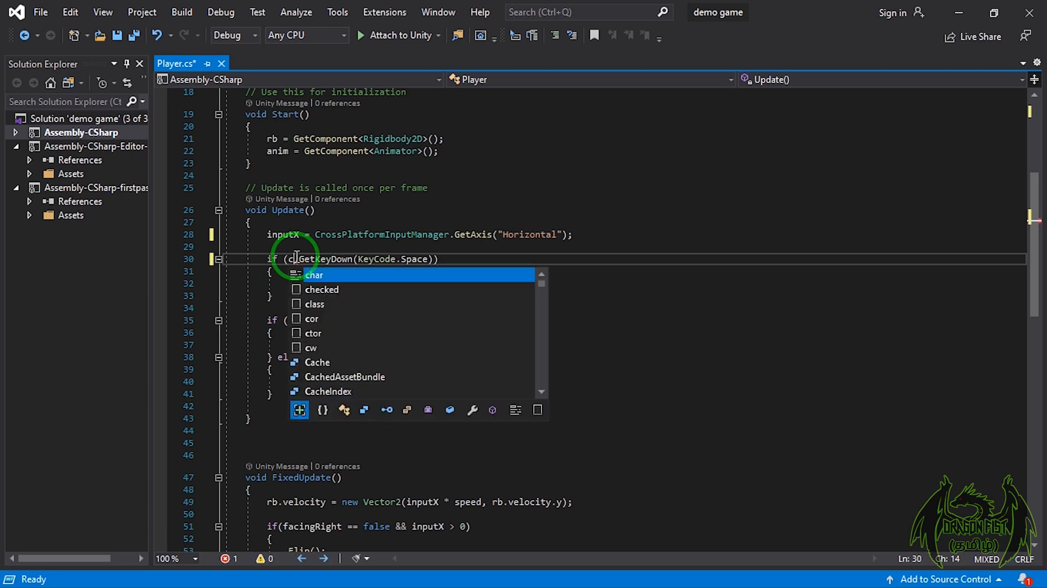
type("C")
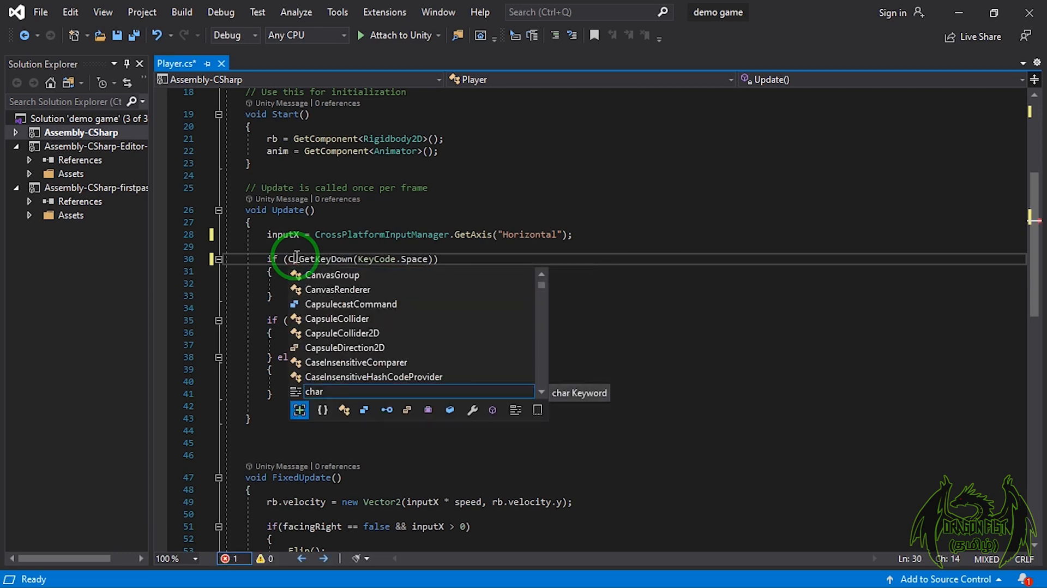
key("Tab")
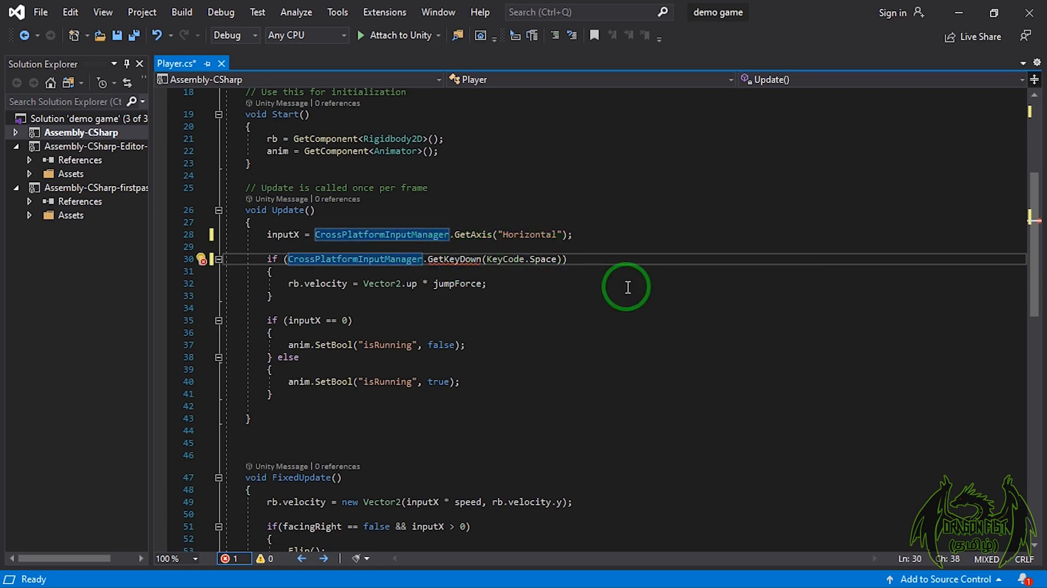
- Replace the GetKeyDown(KeyCode.Space) call in the jump condition with GetButtonDown
double_click(456, 259)
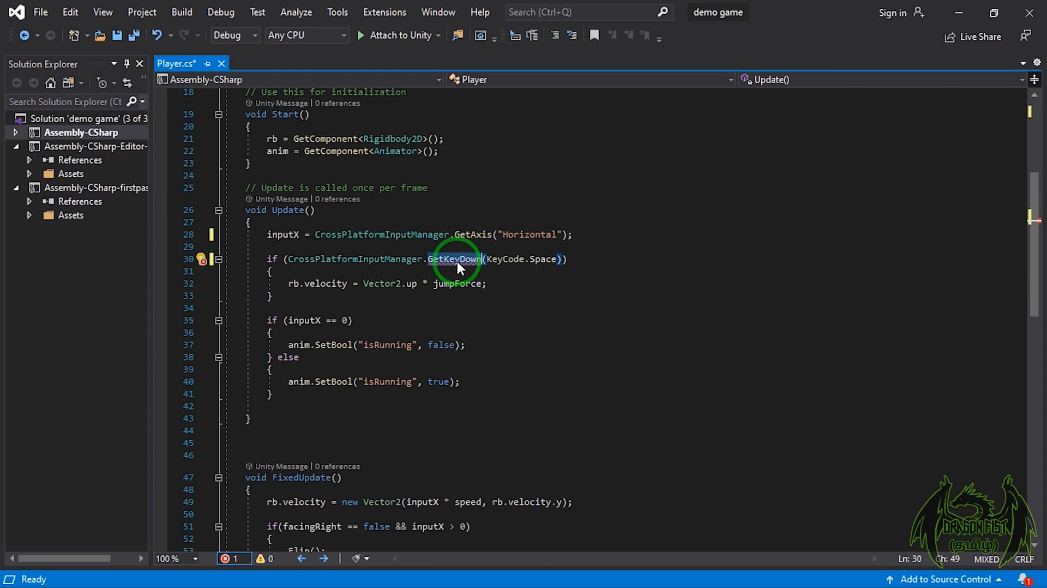
double_click(556, 258)
key("End")
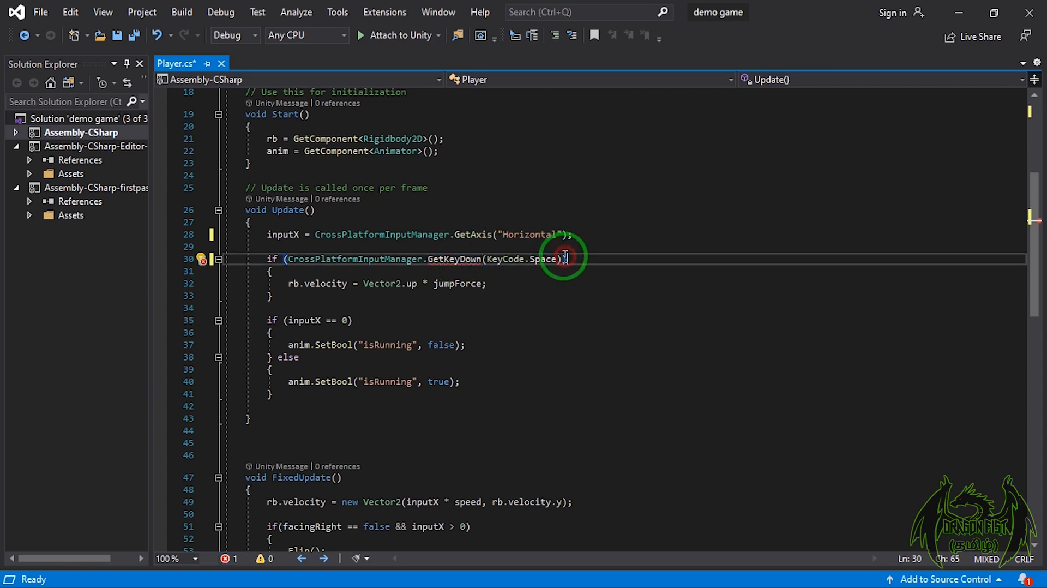
left_click_drag(564, 259, 430, 264)
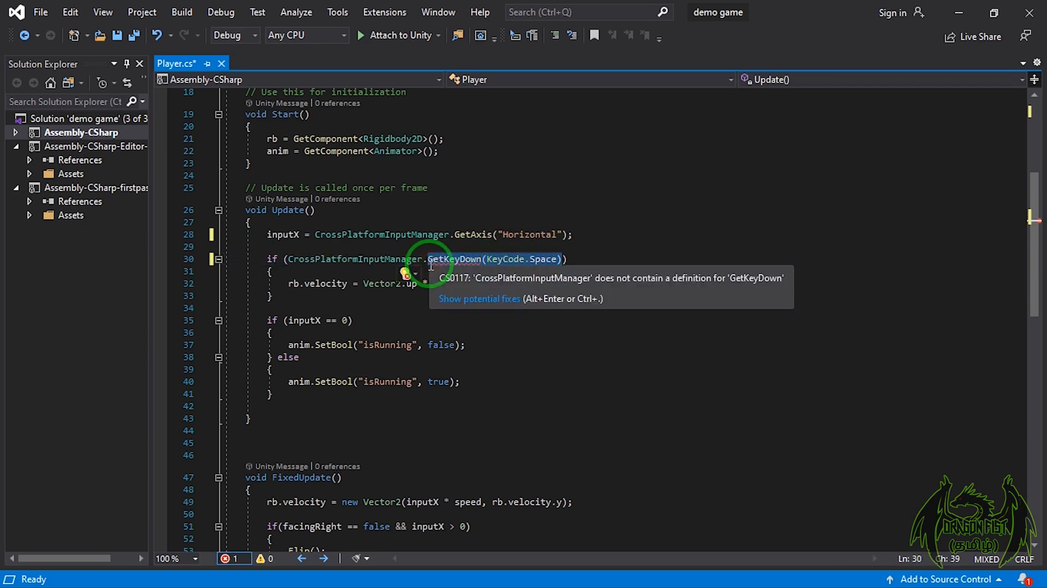
key("BackSpace")
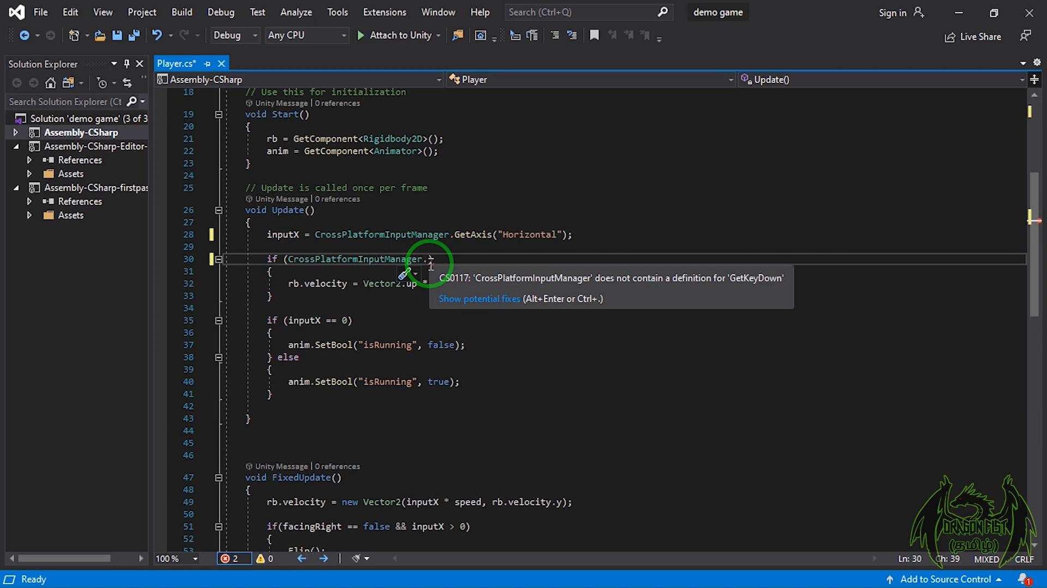
type("Ge")
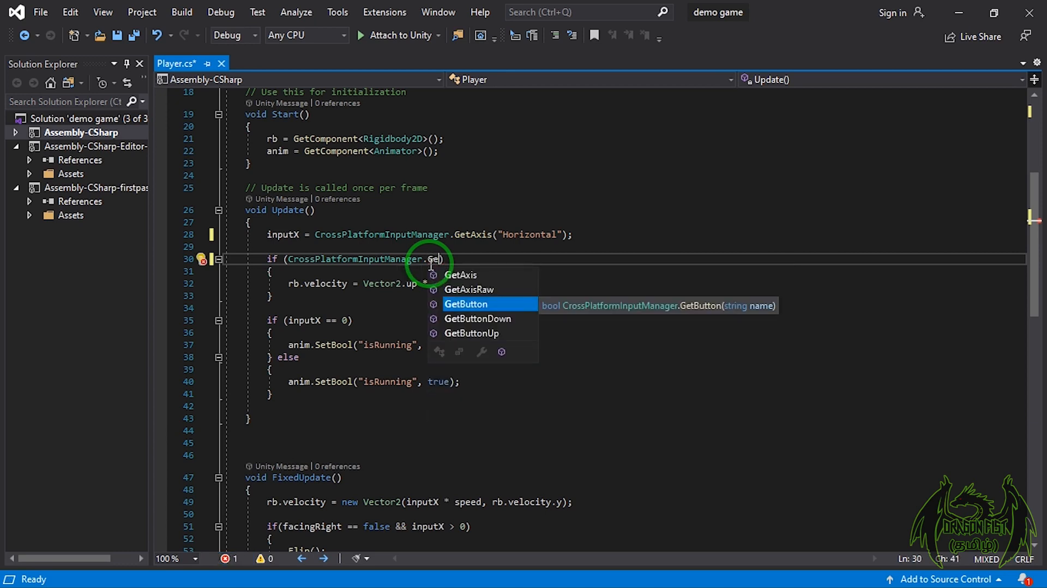
left_click(496, 320)
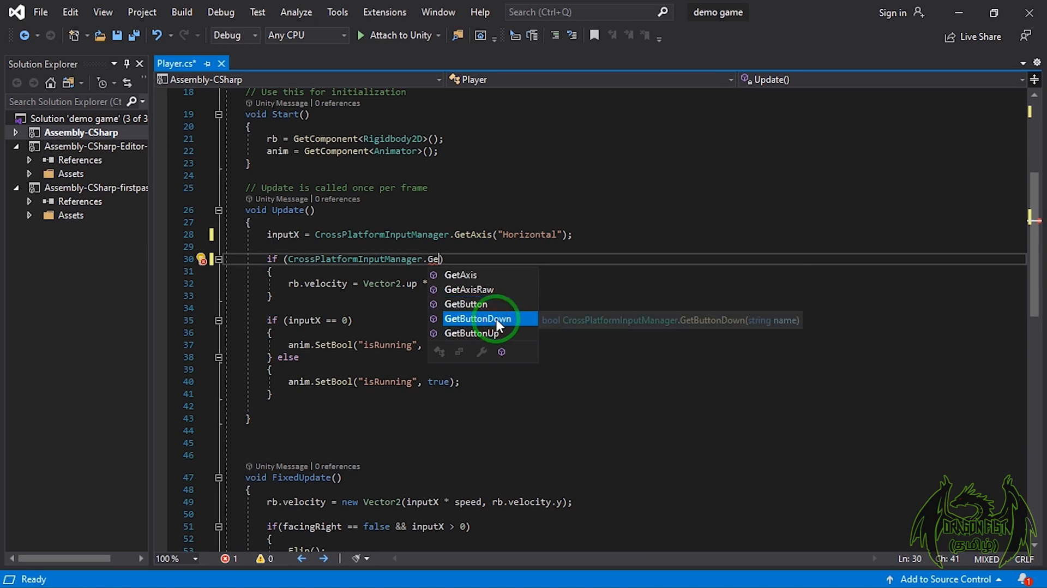
left_click(496, 320)
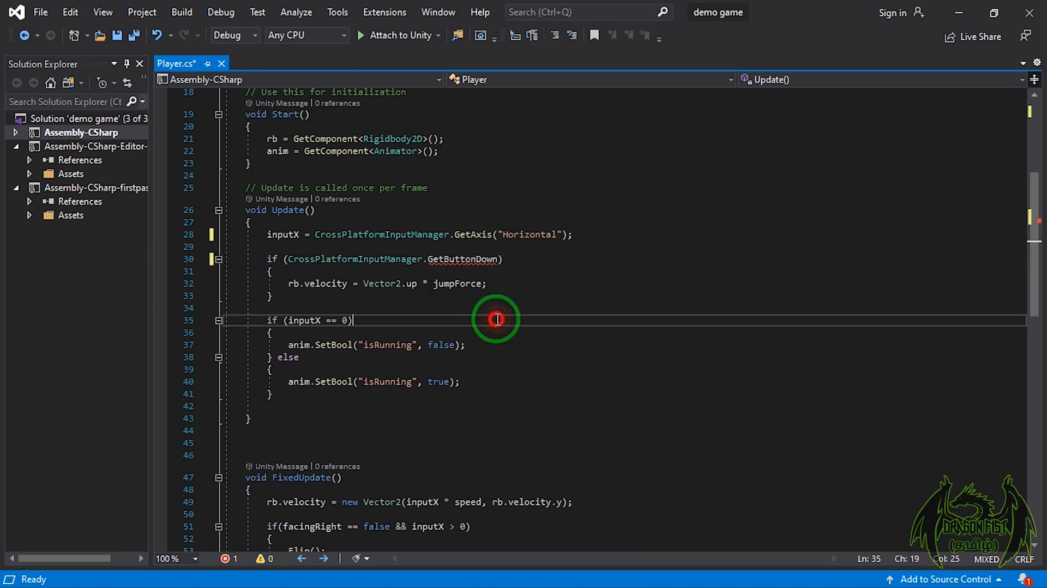
left_click(498, 259)
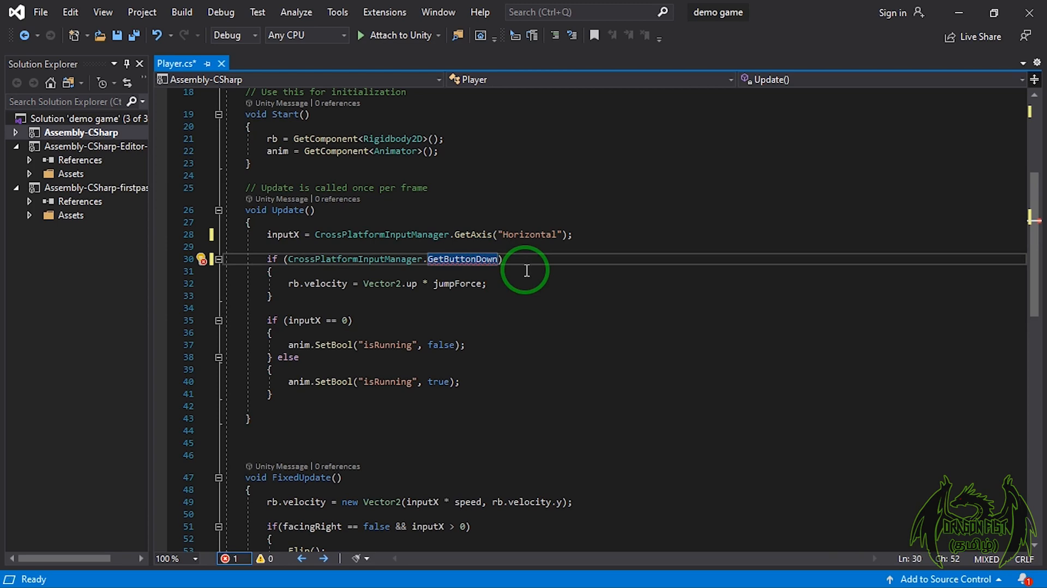
- Pass "Jump" as the button name to GetButtonDown and save the Player script
type("(")
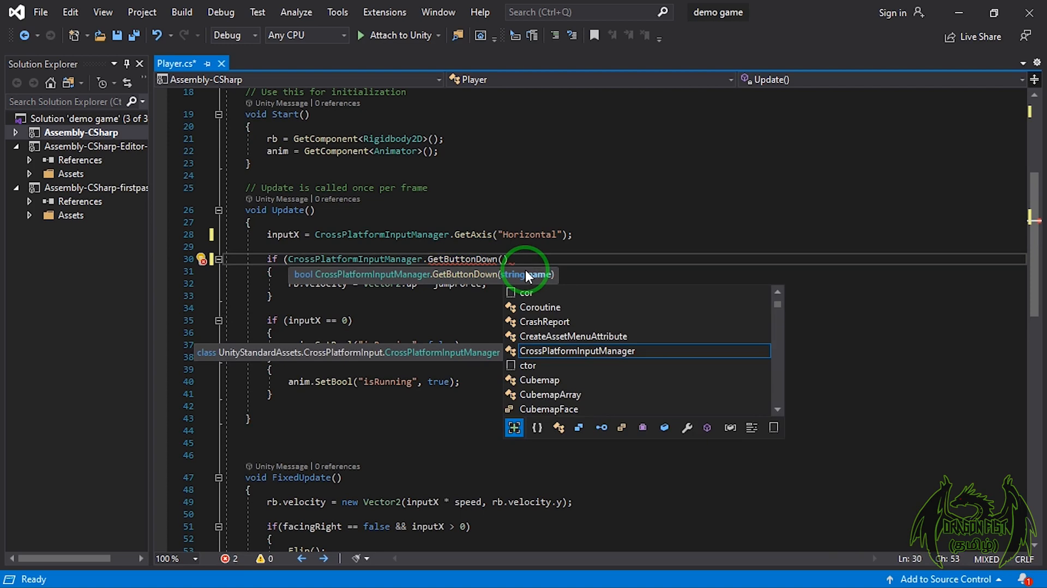
type(")")
key("Left")
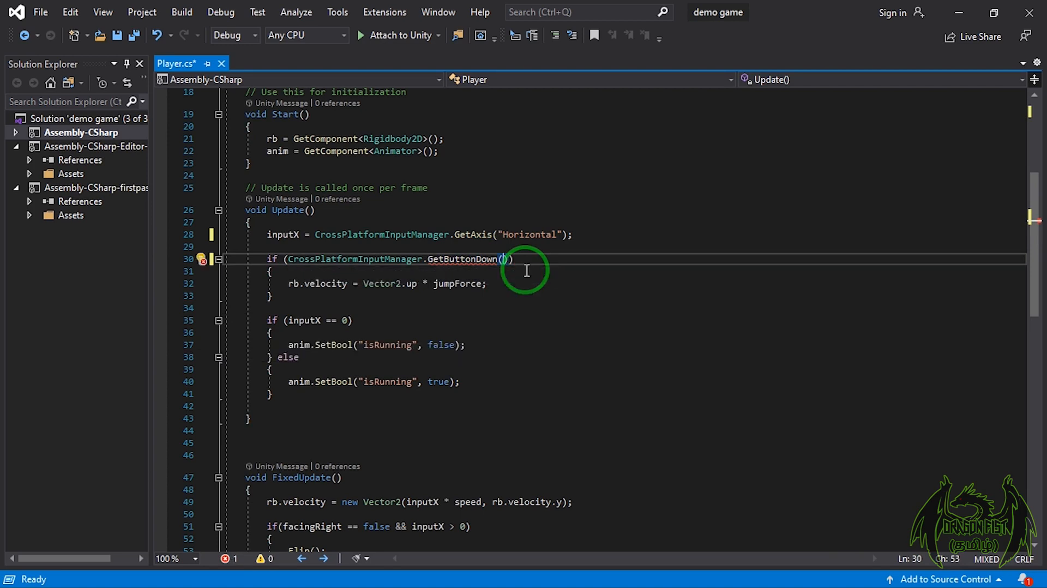
type("\"")
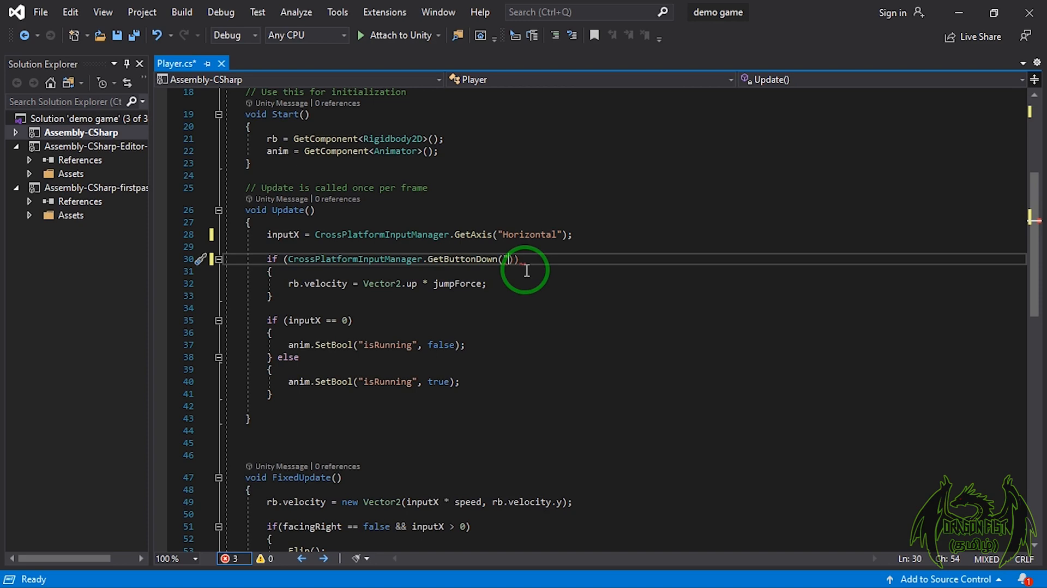
type("\"")
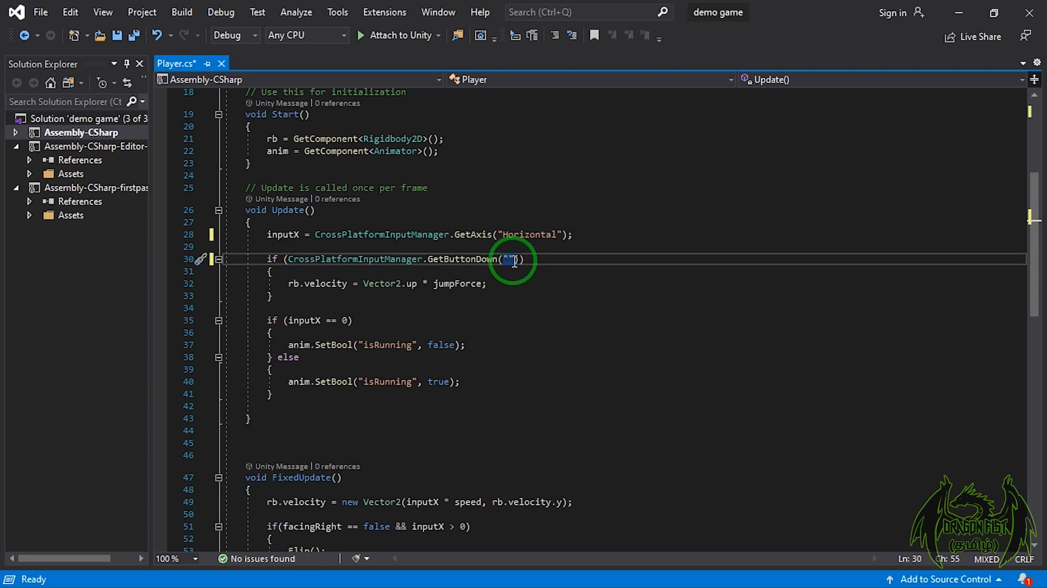
left_click(510, 260)
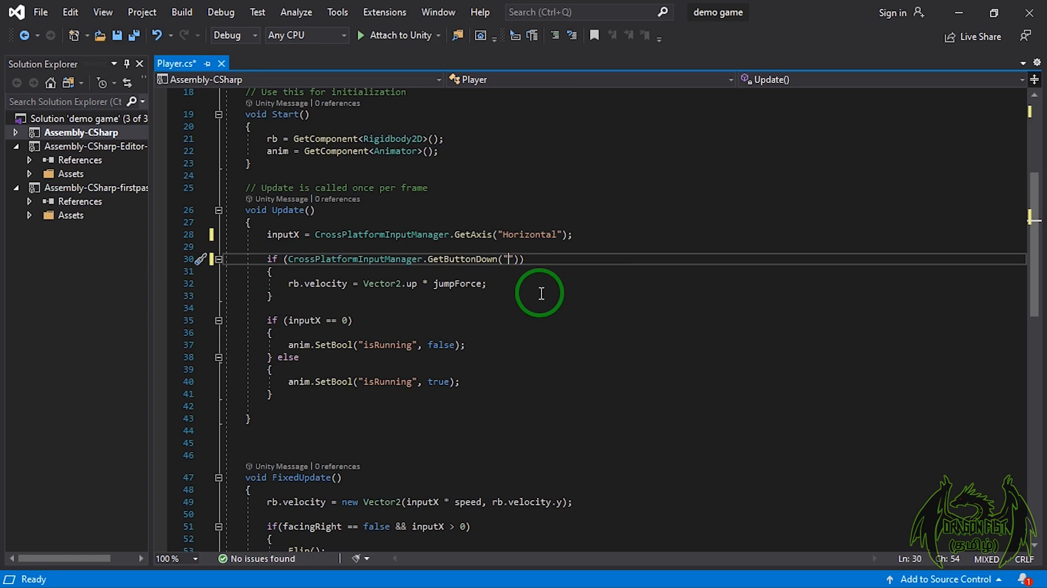
type("Jump")
left_click(499, 307)
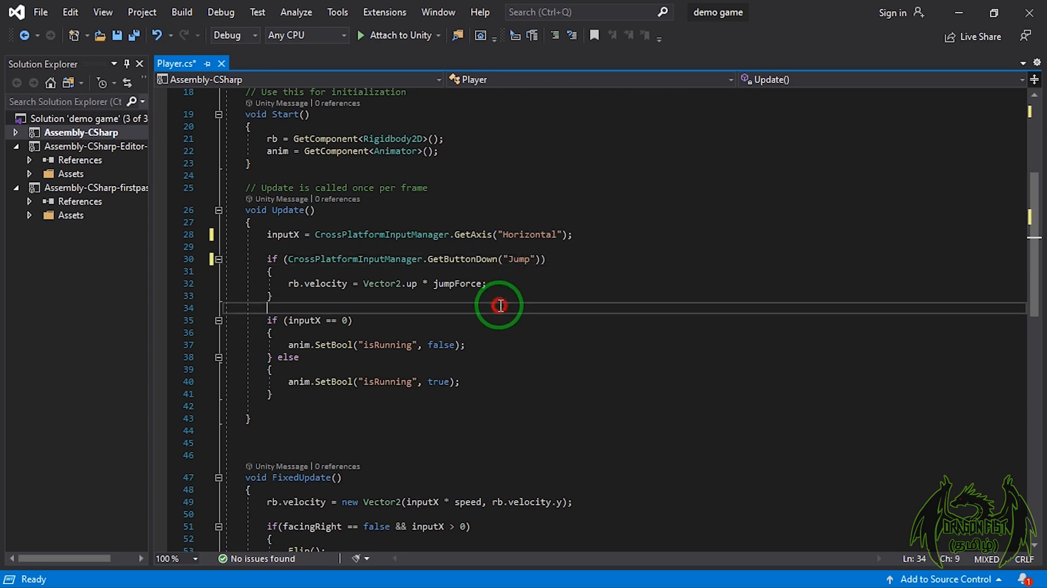
left_click(132, 33)
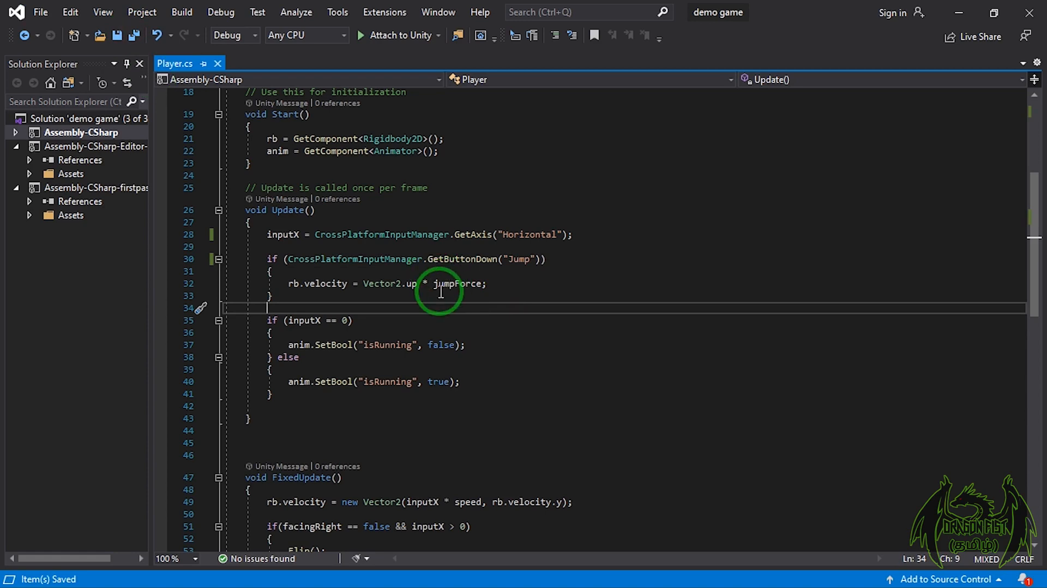
left_click(421, 296)
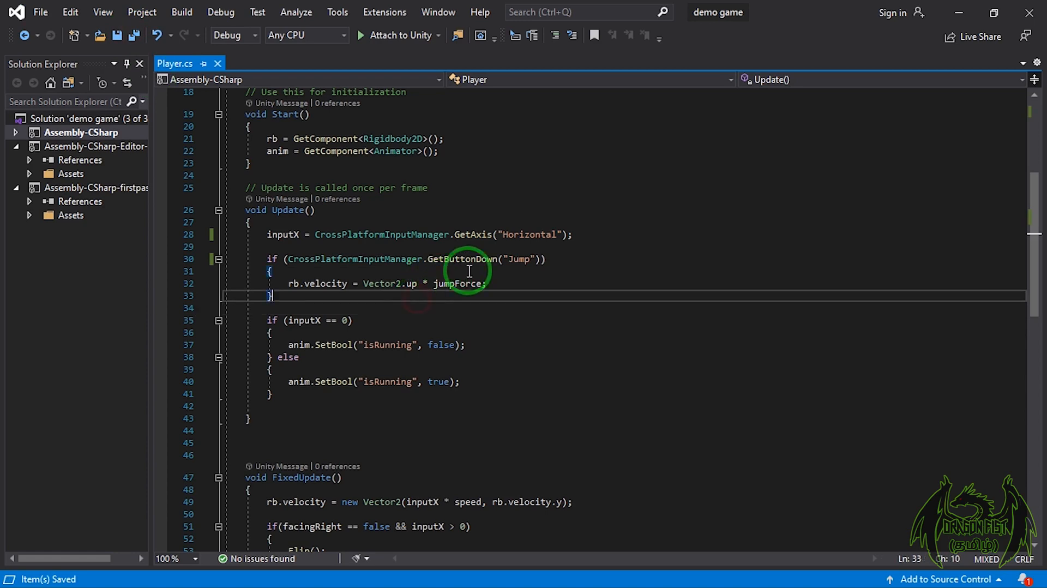
scroll(504, 312, "down", 3)
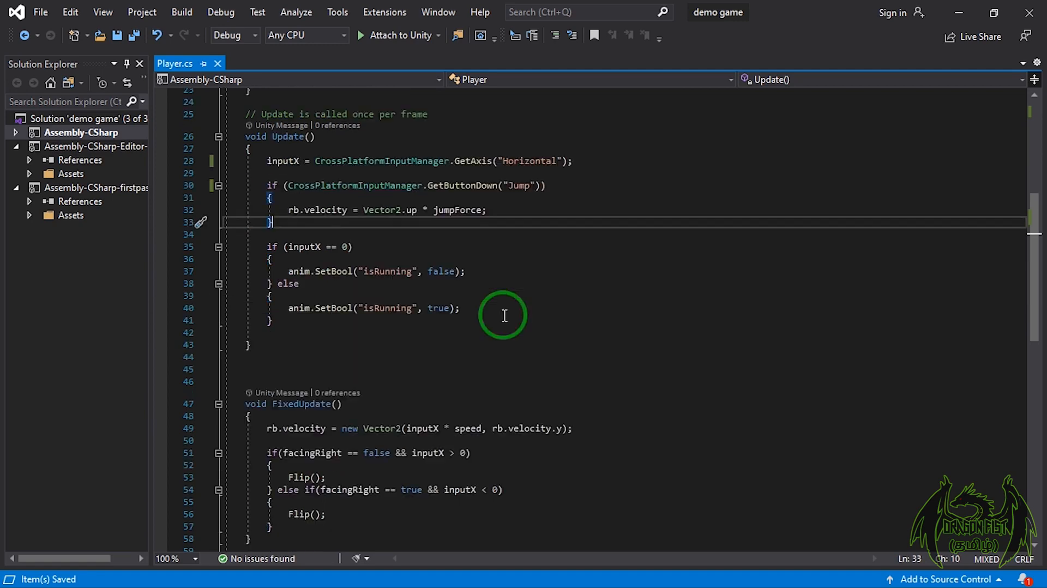
scroll(503, 315, "down", 4)
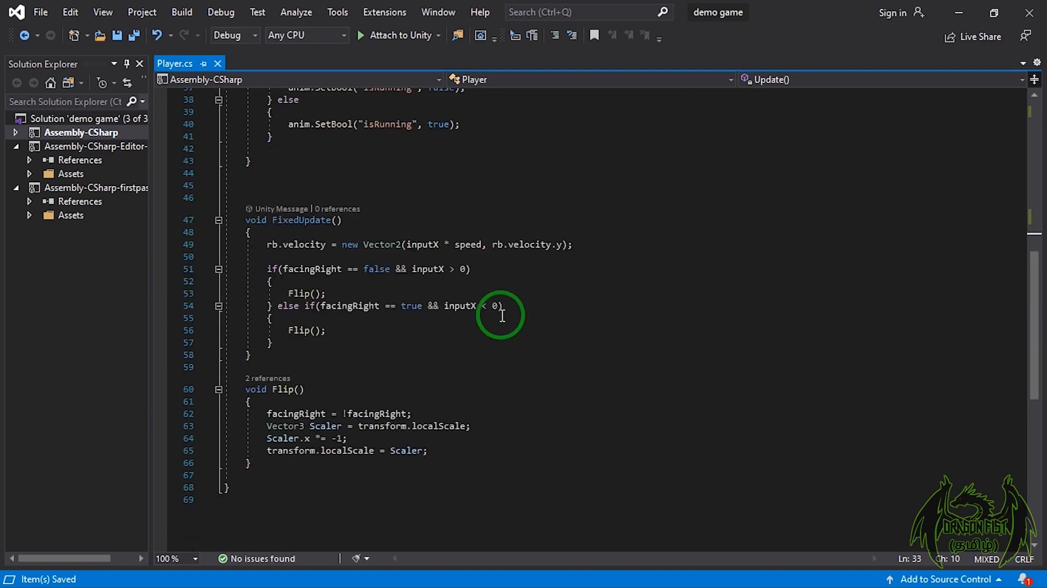
scroll(503, 317, "up", 8)
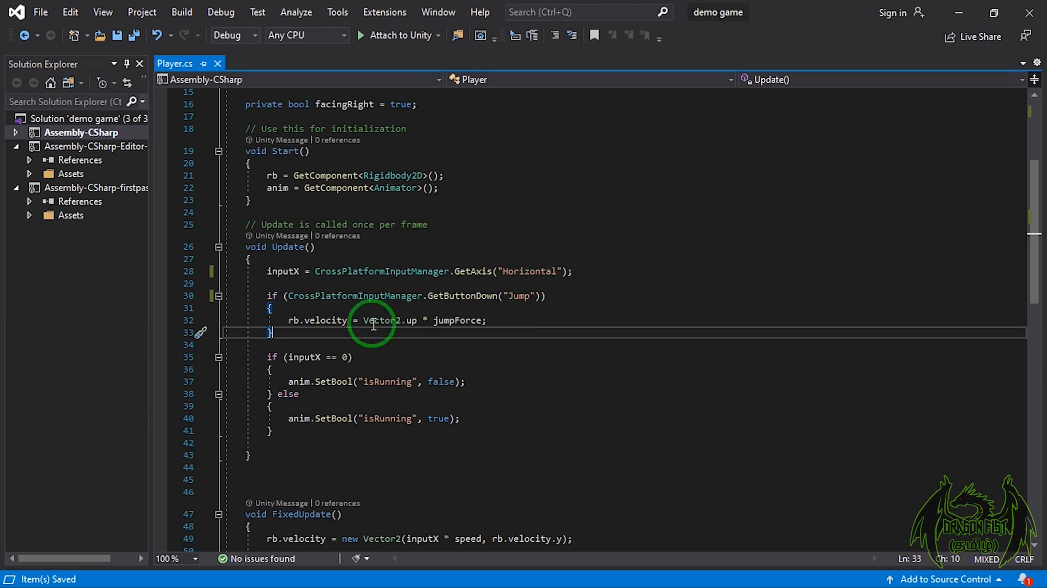
scroll(459, 270, "up", 5)
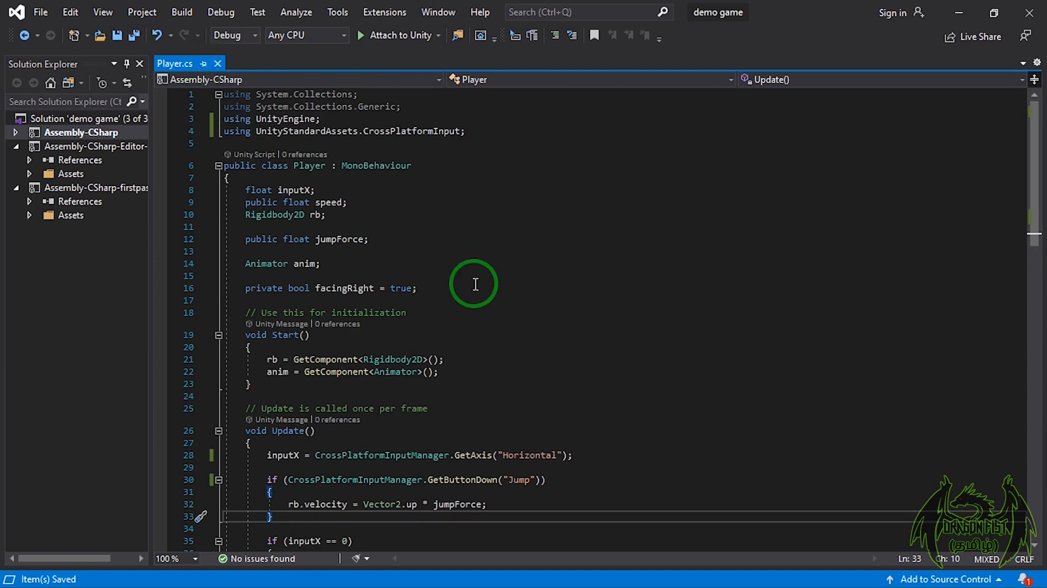
- Return to the Unity editor and switch the project's build platform from PC, Mac & Linux Standalone to Android in the Build Settings
left_click(959, 13)
left_click(772, 572)
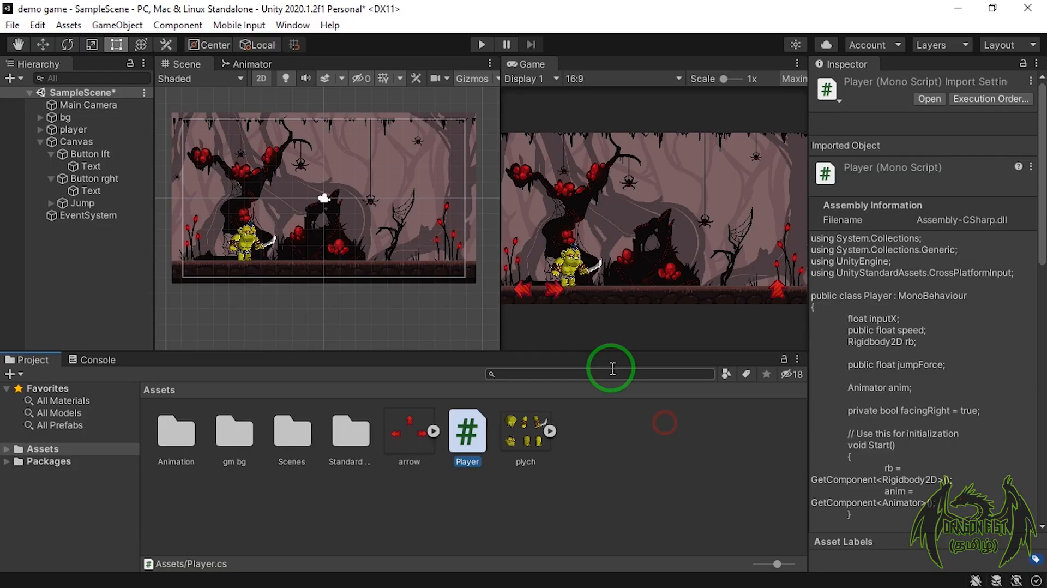
left_click(28, 261)
left_click(12, 25)
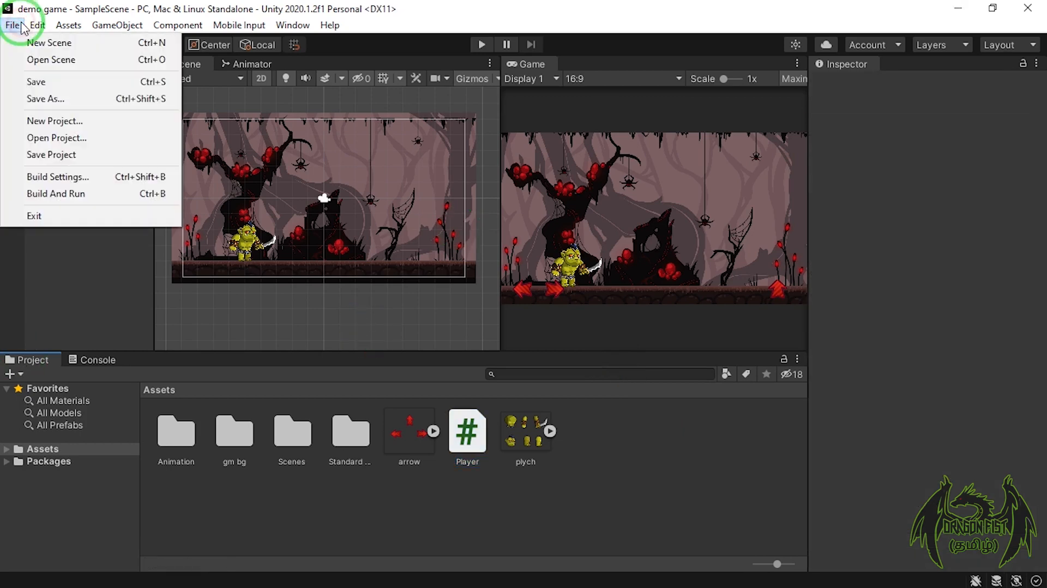
left_click(69, 177)
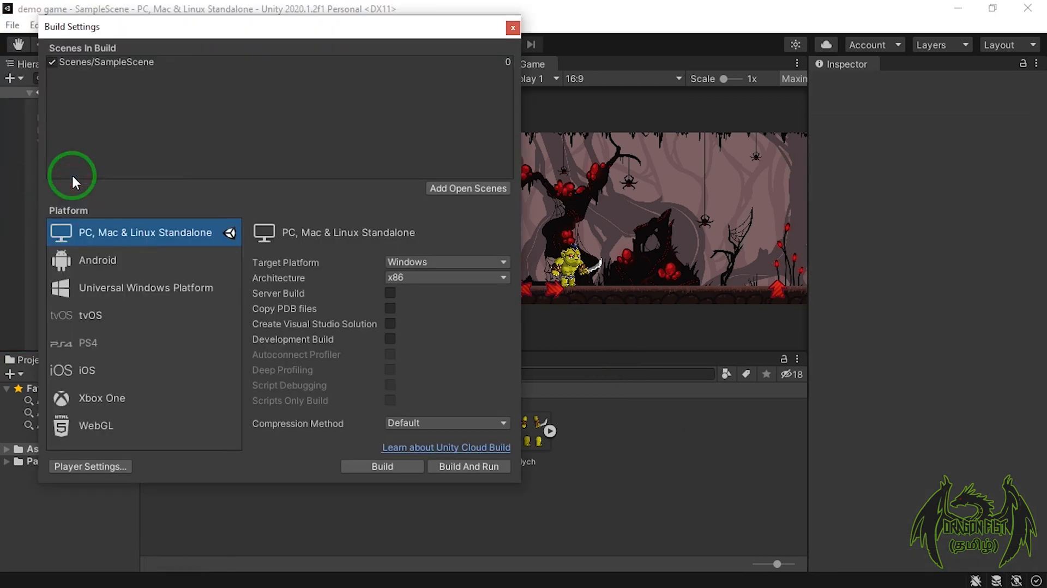
left_click(119, 263)
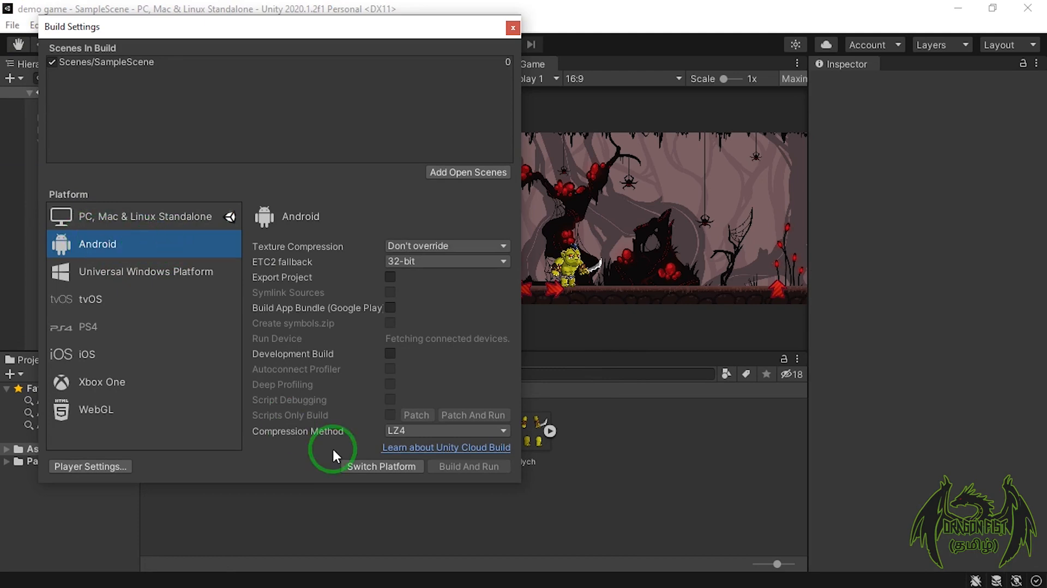
left_click(372, 461)
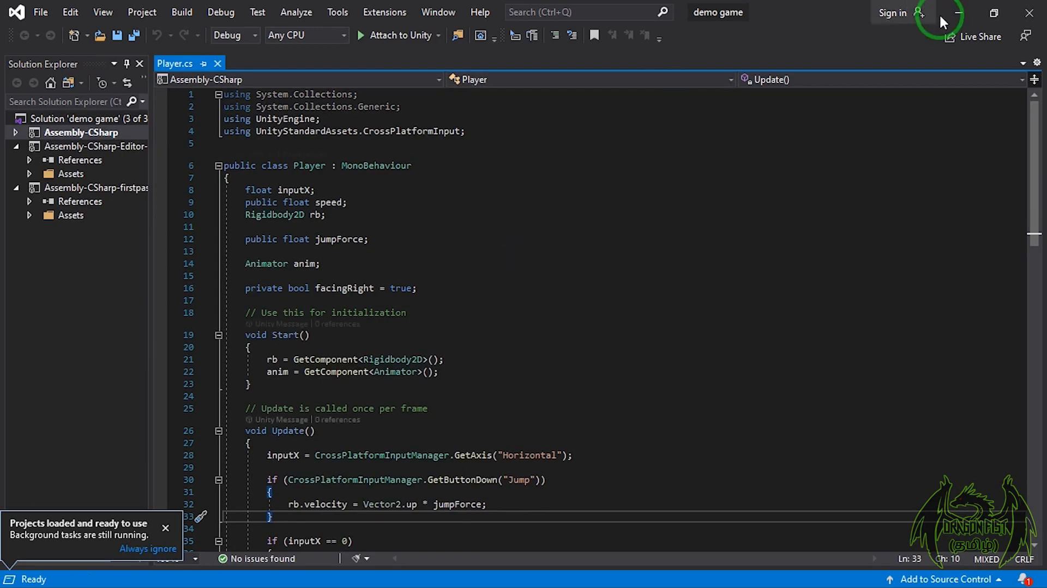
left_click(959, 12)
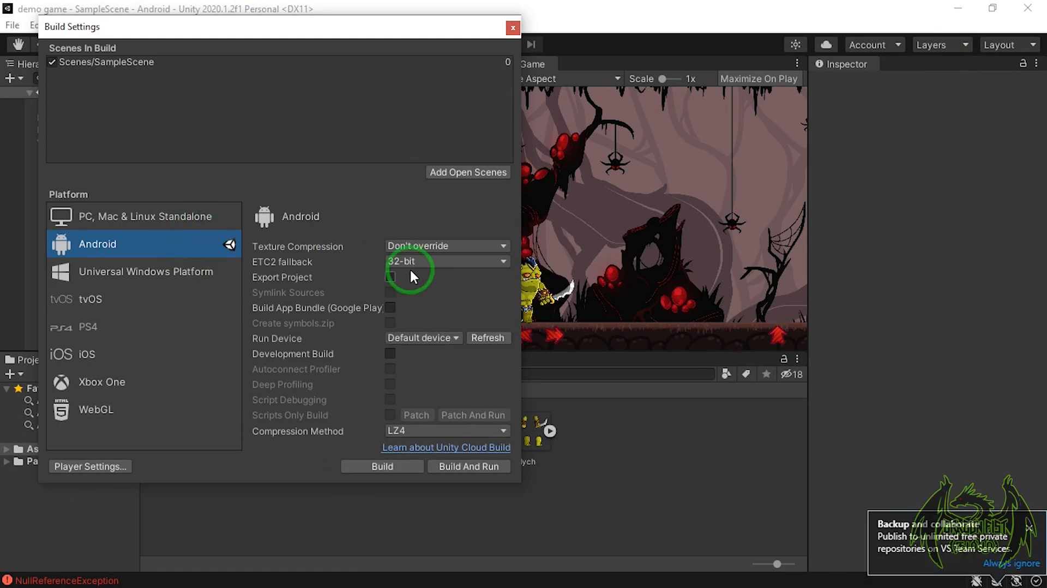
left_click(997, 568)
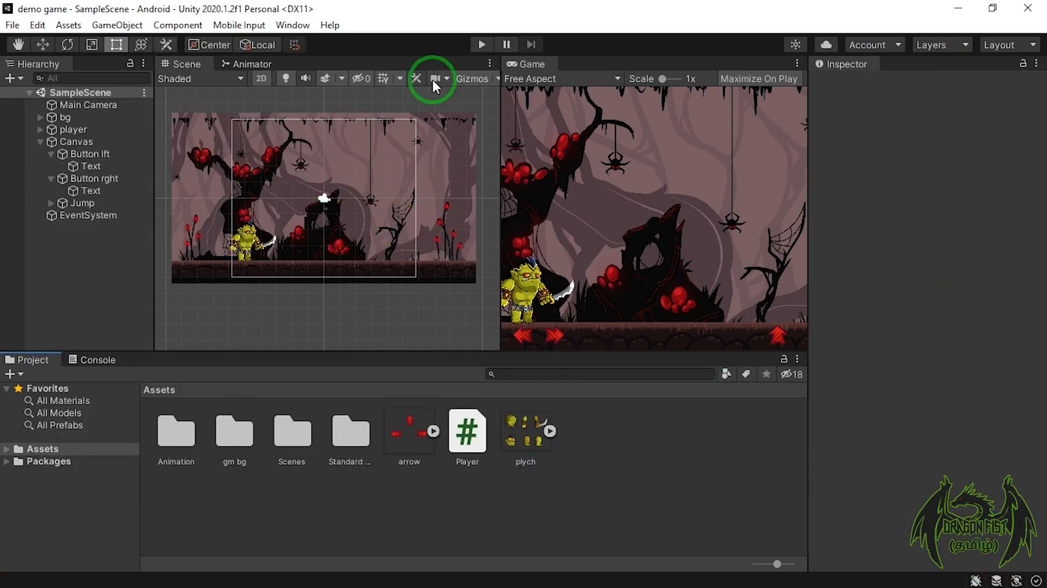
- Set the Game view's aspect ratio to 16:9 Landscape (16:9)
scroll(313, 306, "down", 1)
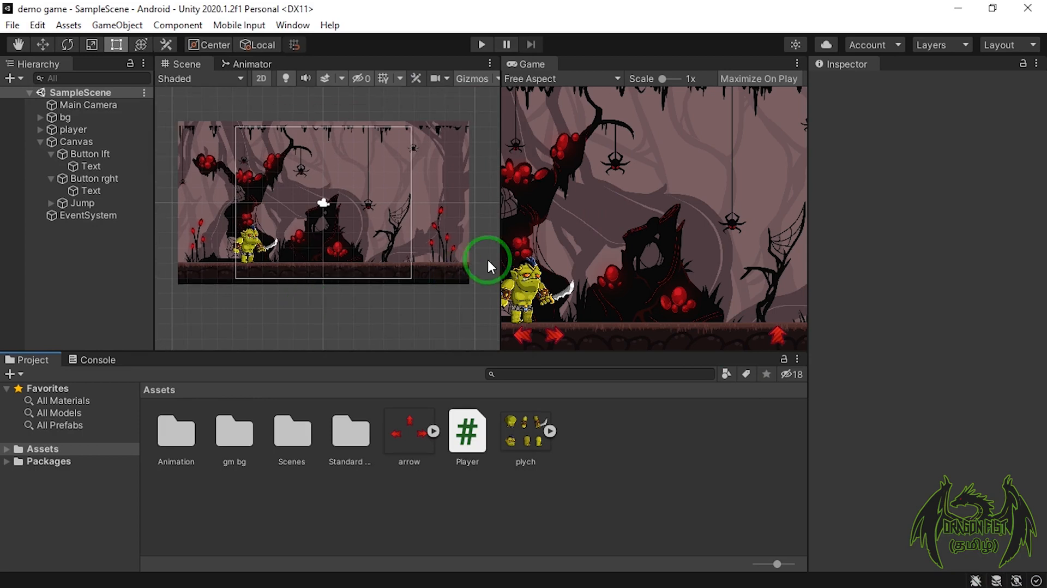
left_click(565, 79)
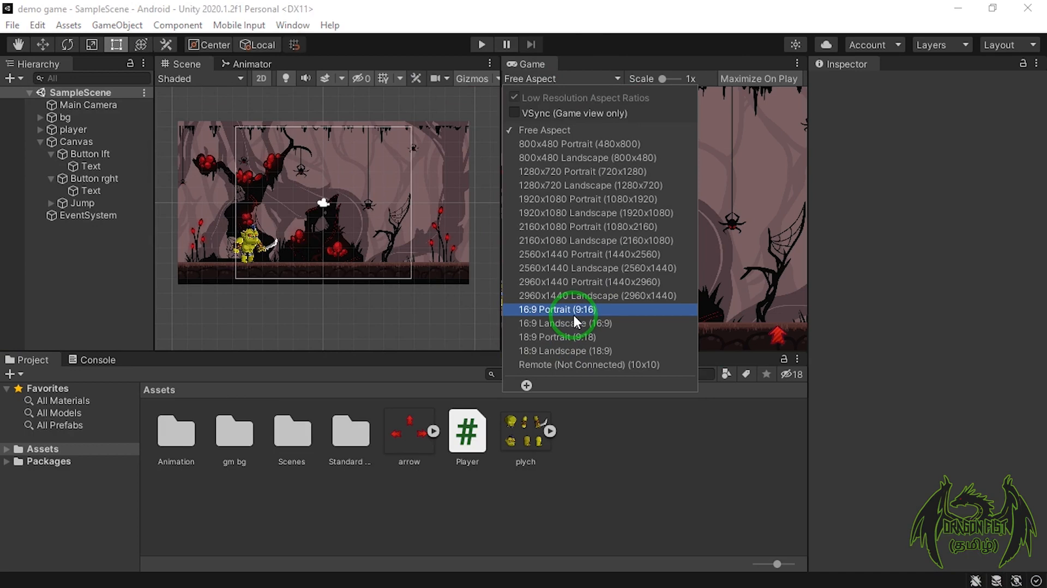
left_click(573, 314)
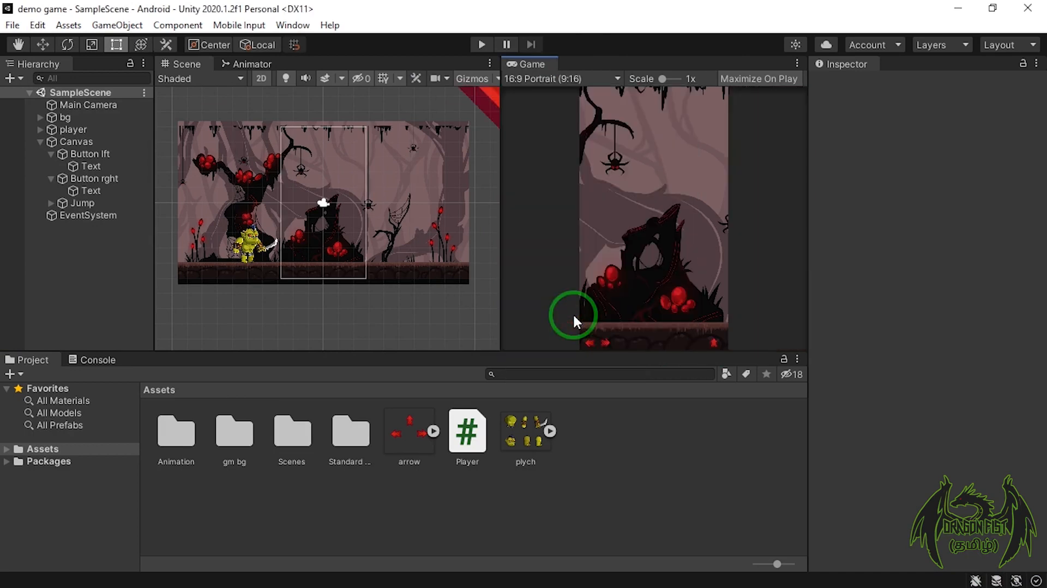
left_click(553, 78)
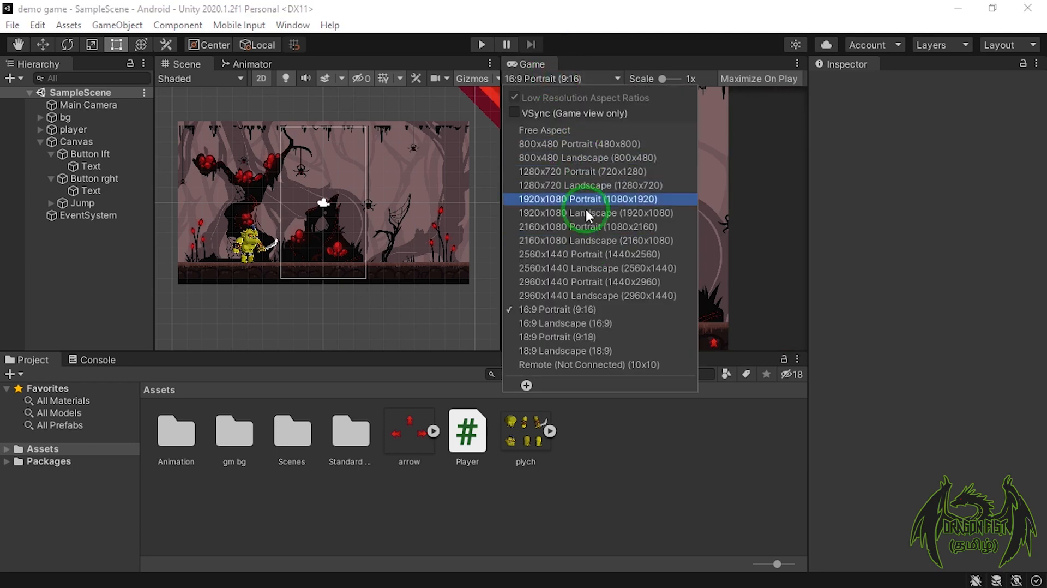
left_click(590, 325)
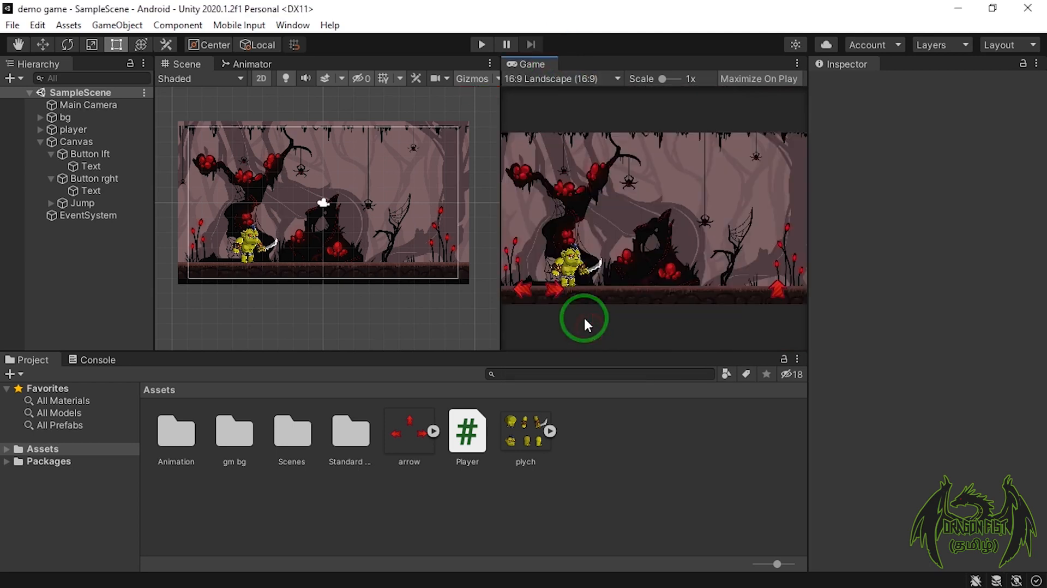
- Play-test the scene, moving the player right and left and jumping with the on-screen arrow buttons, and stop play mode
left_click(482, 44)
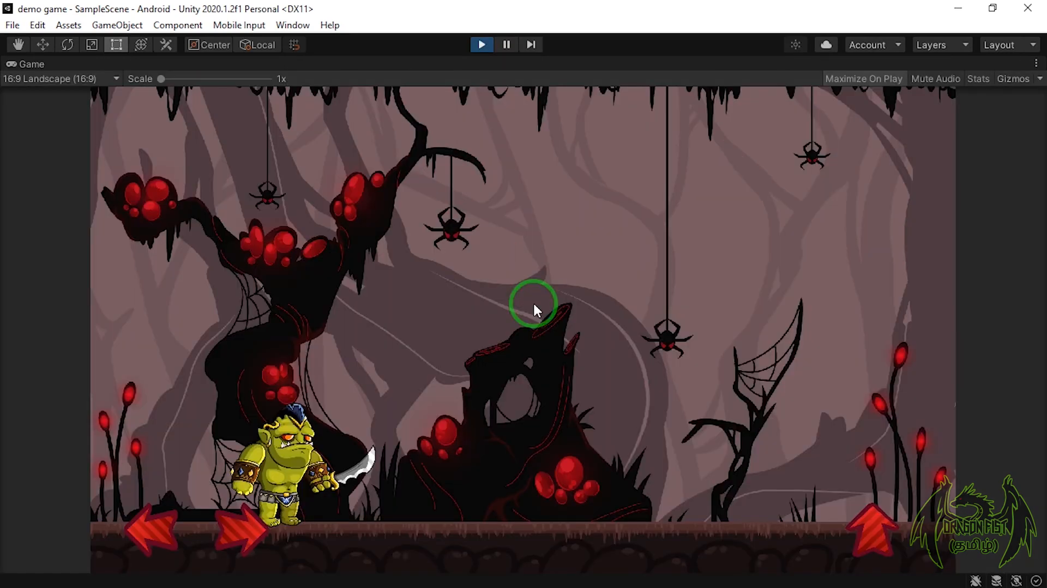
left_click(227, 546)
left_click(169, 532)
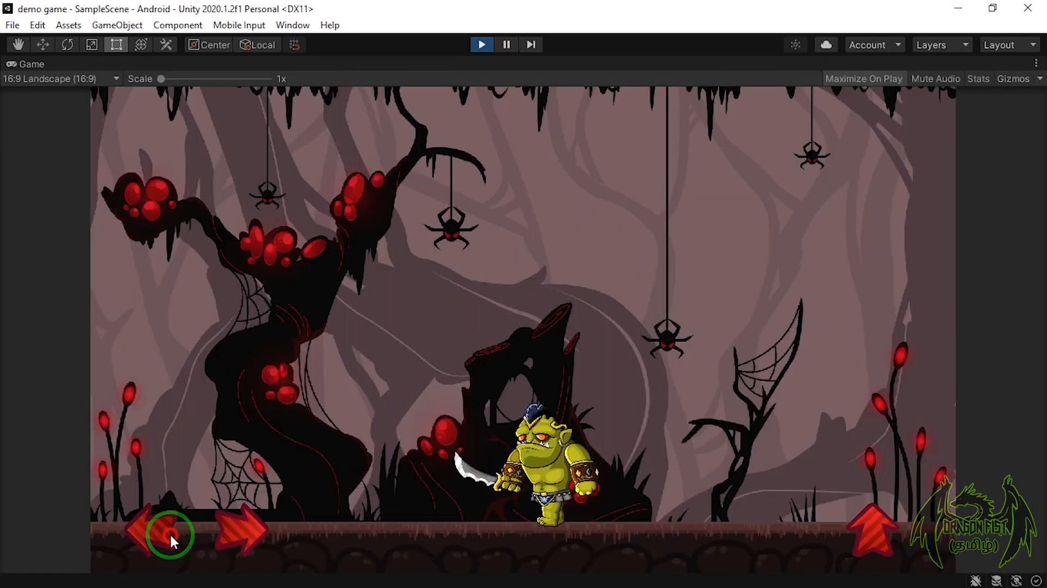
left_click(869, 529)
left_click(257, 521)
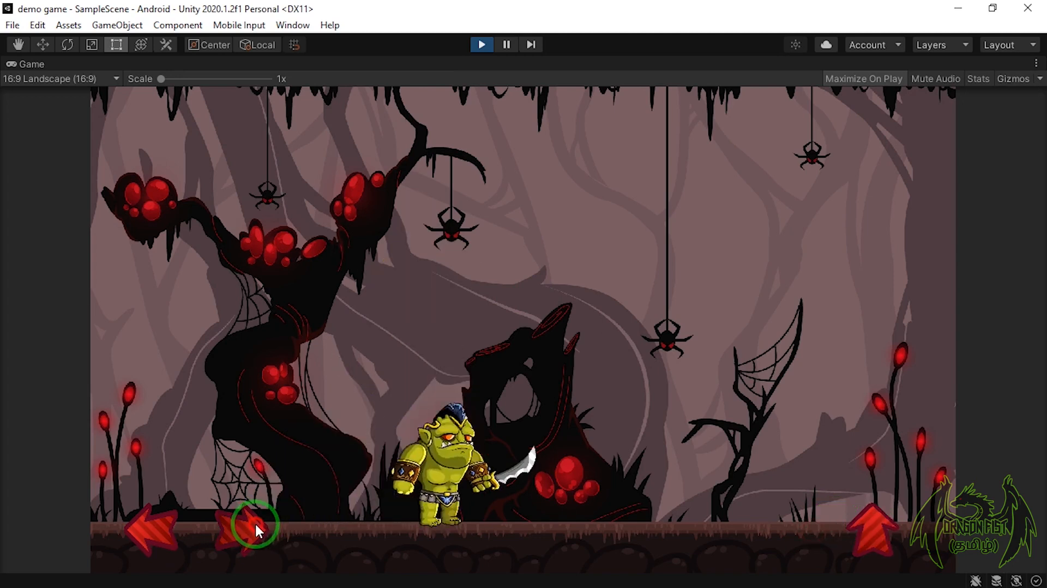
left_click(873, 526)
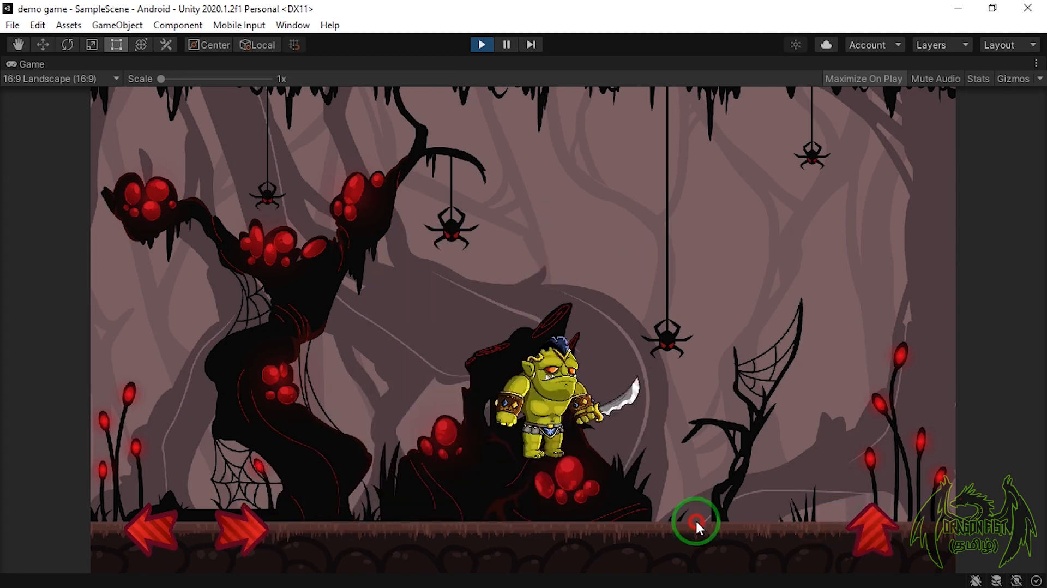
left_click(240, 528)
left_click(145, 529)
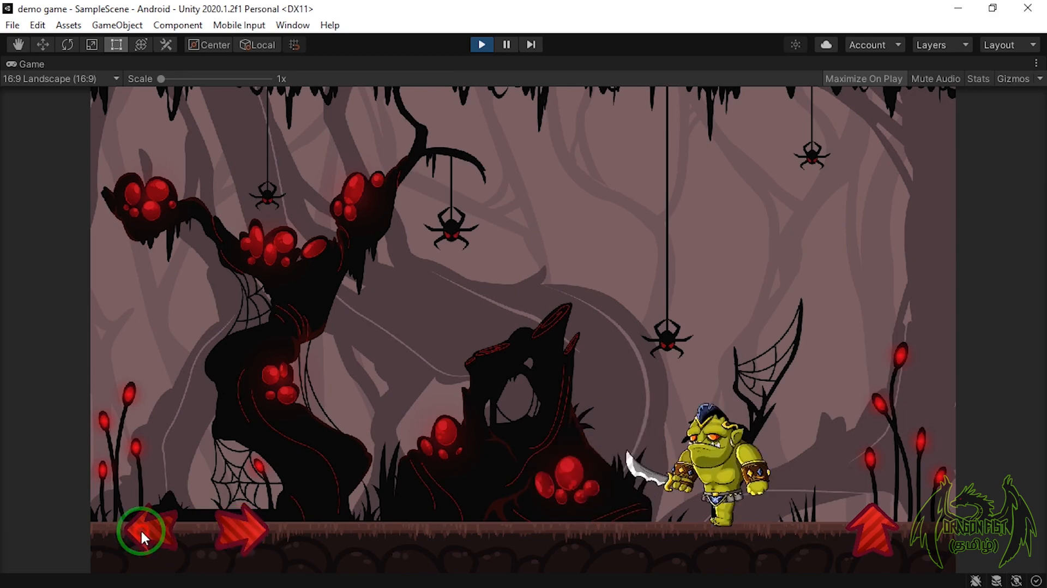
left_click(480, 46)
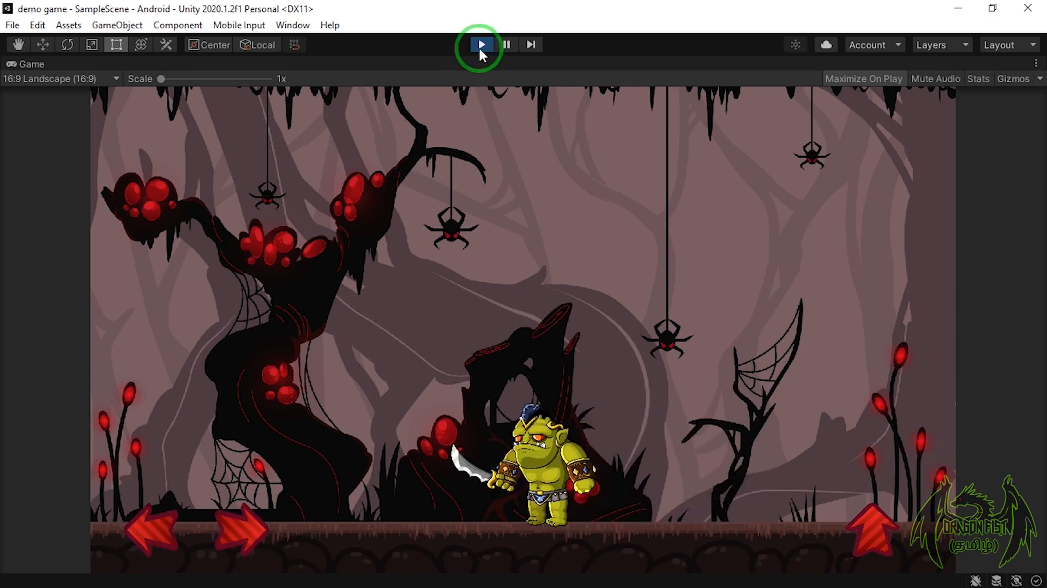